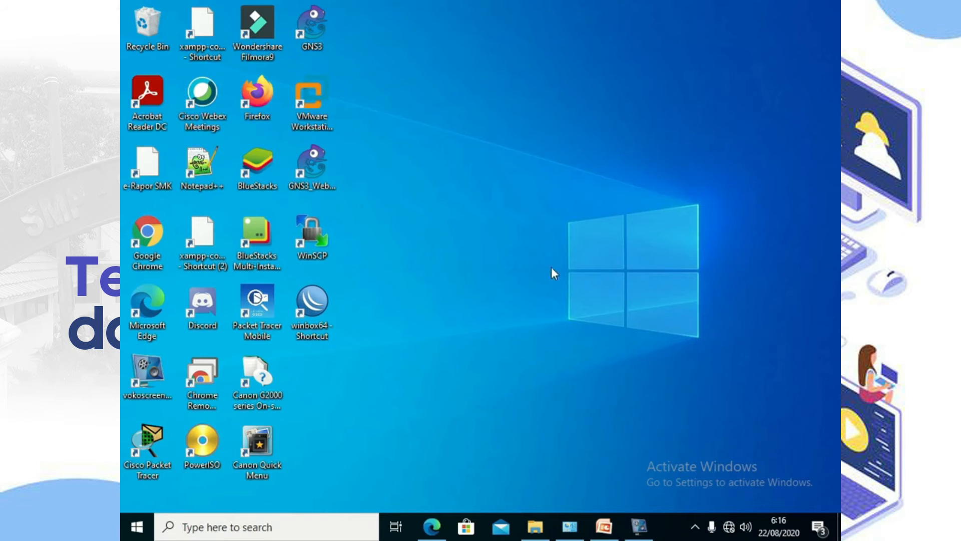
Step: Connect WinBox to the router at 192.168.88.1, remove its default configuration, and reconnect
double_click(313, 314)
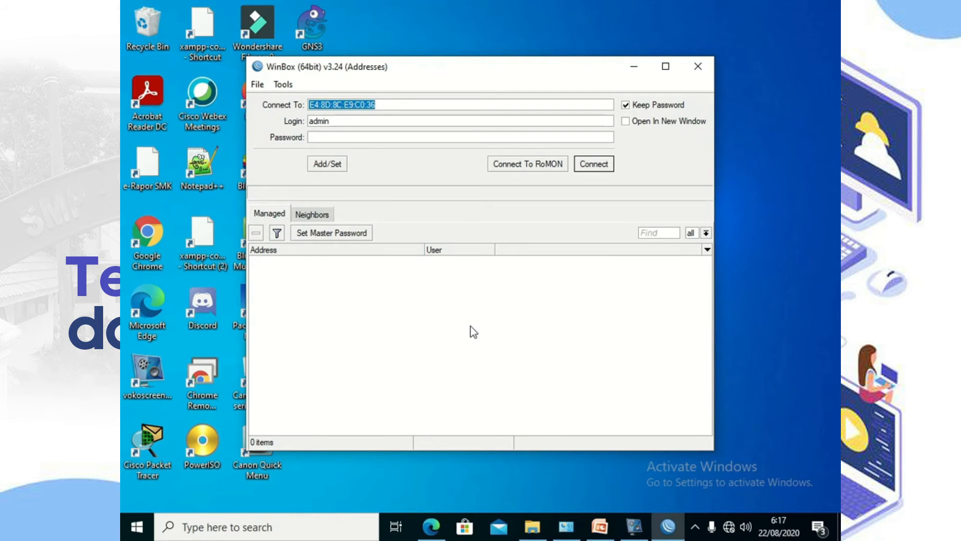
left_click(312, 215)
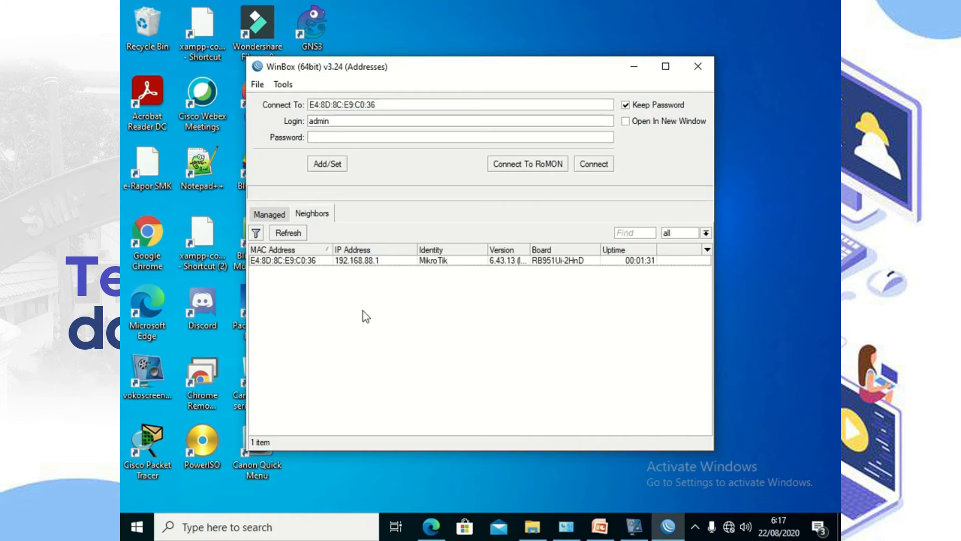
left_click(272, 263)
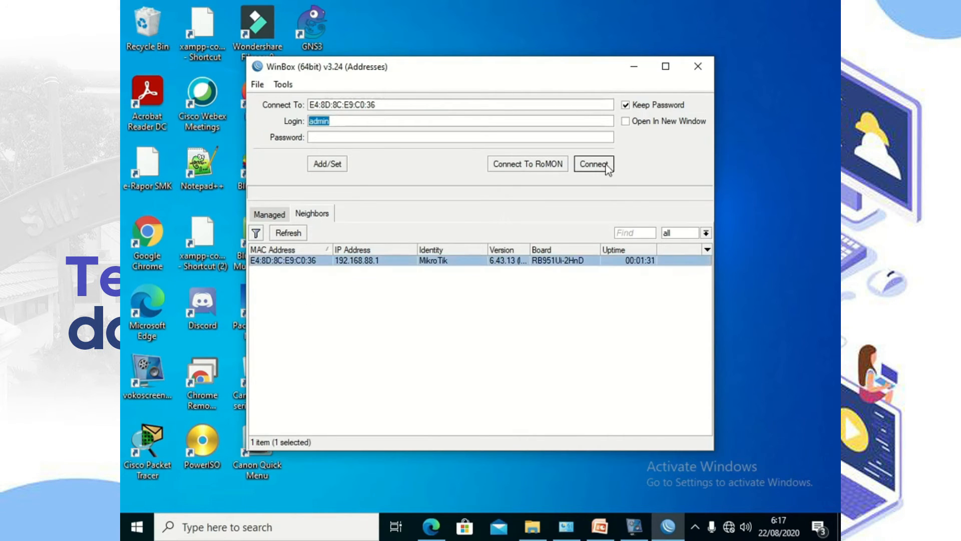
left_click(594, 164)
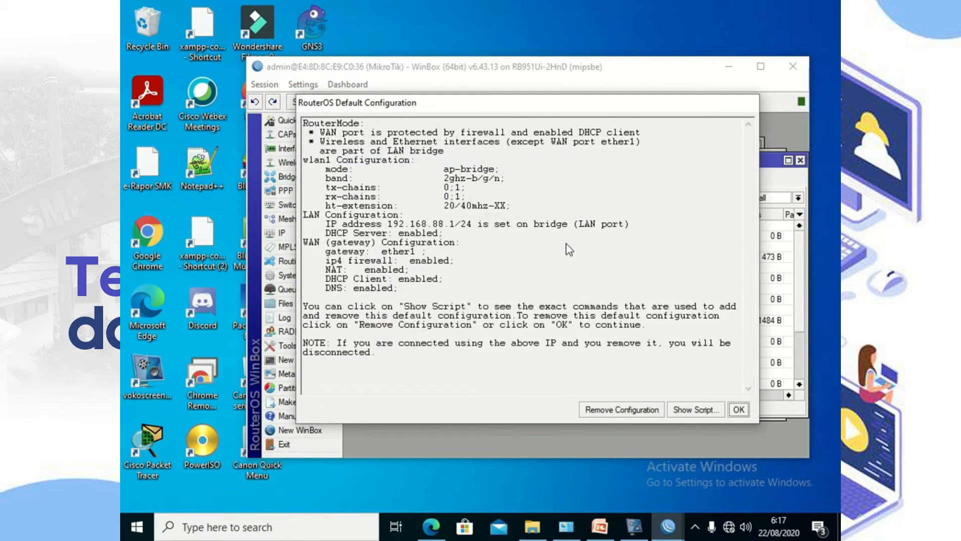
left_click(632, 411)
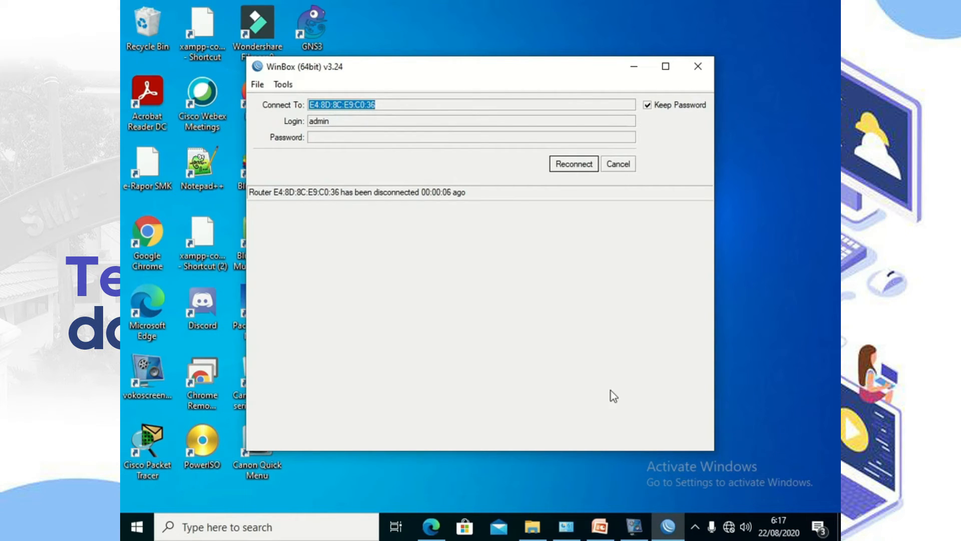
left_click(571, 160)
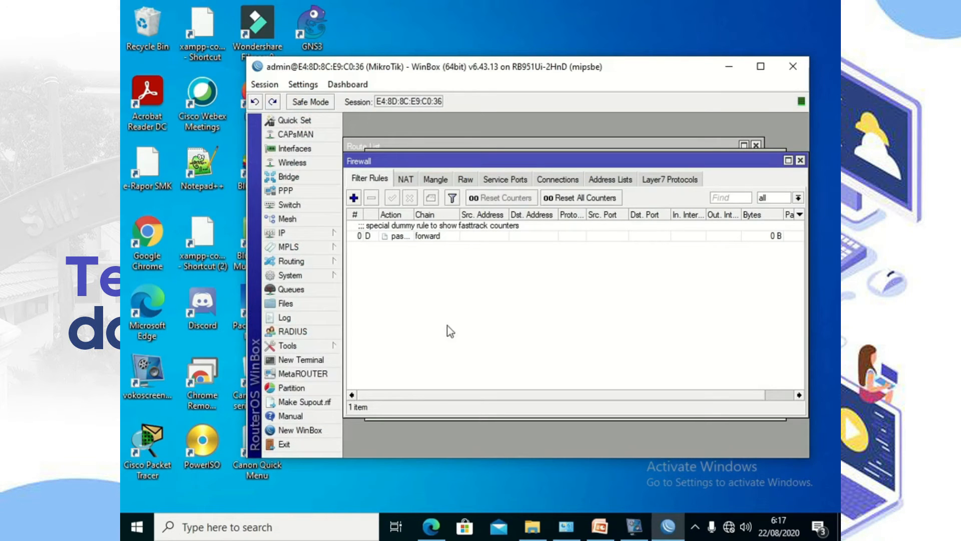
Step: Close the leftover Firewall, Terminal and Route List windows and open the IP Address list
left_click(307, 233)
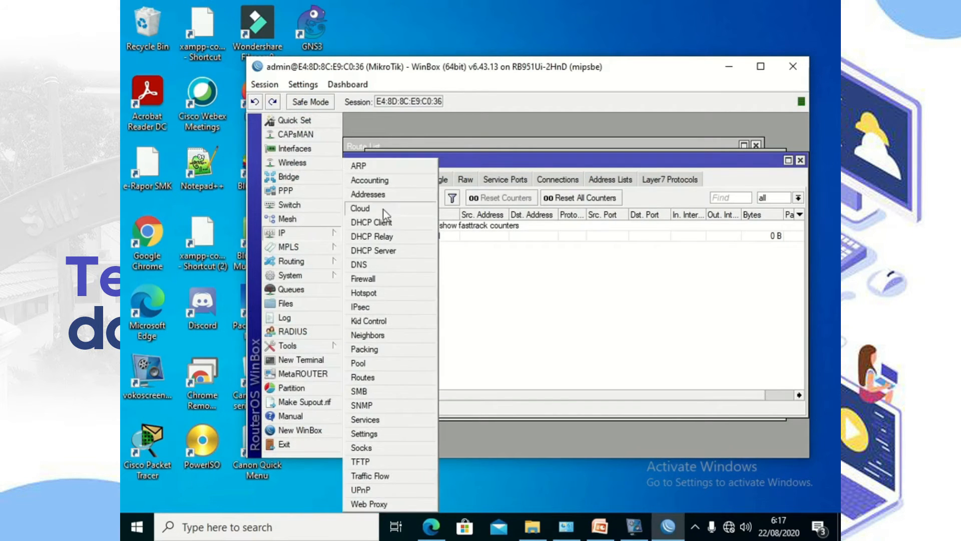
left_click(384, 194)
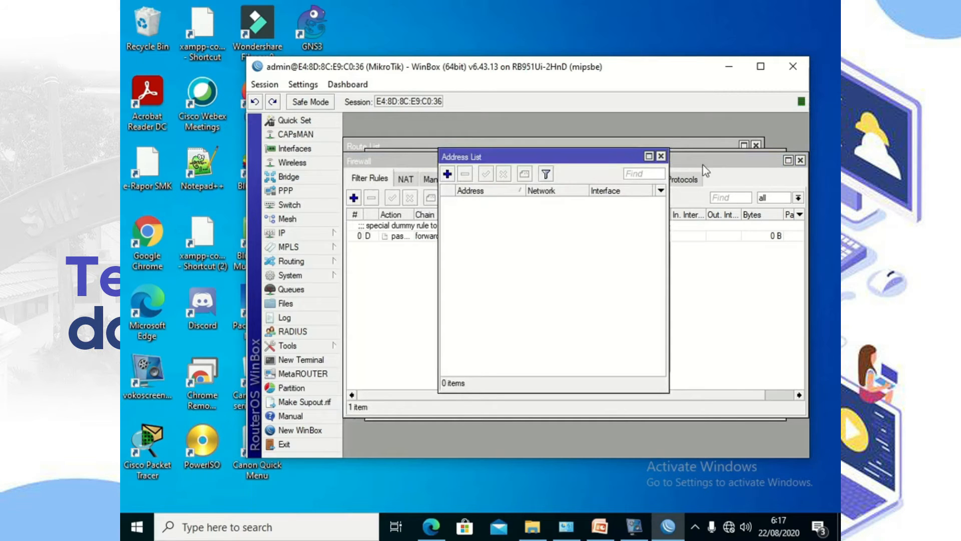
left_click(800, 160)
left_click(800, 160)
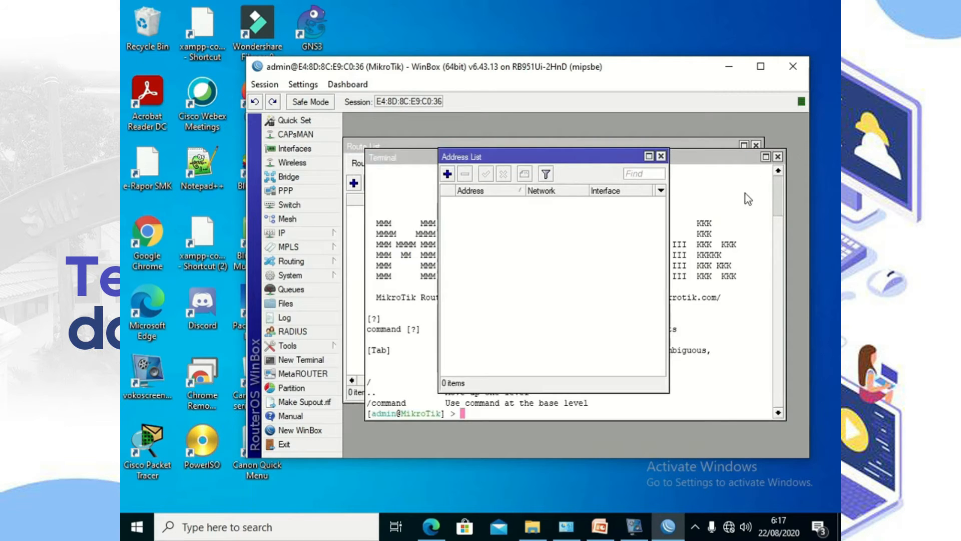
left_click(777, 157)
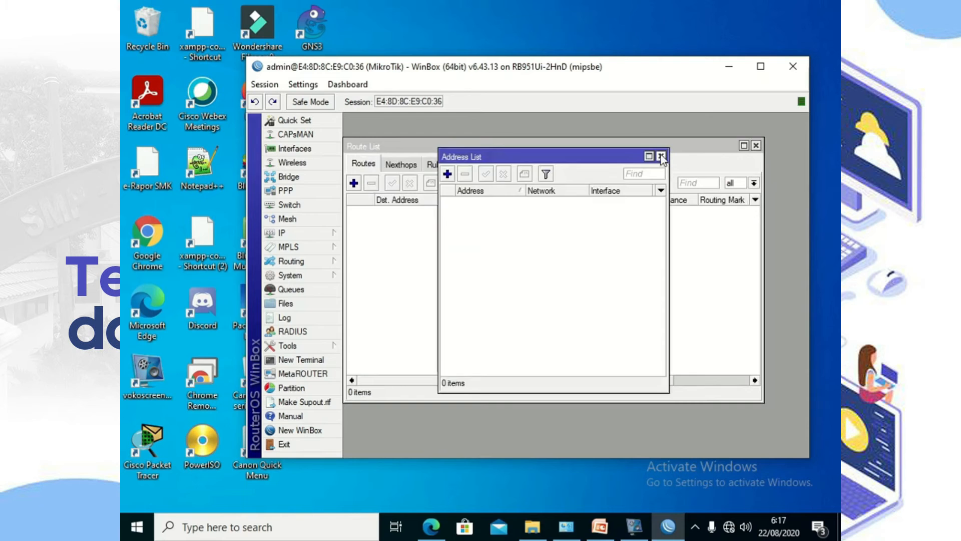
left_click(661, 157)
left_click(755, 146)
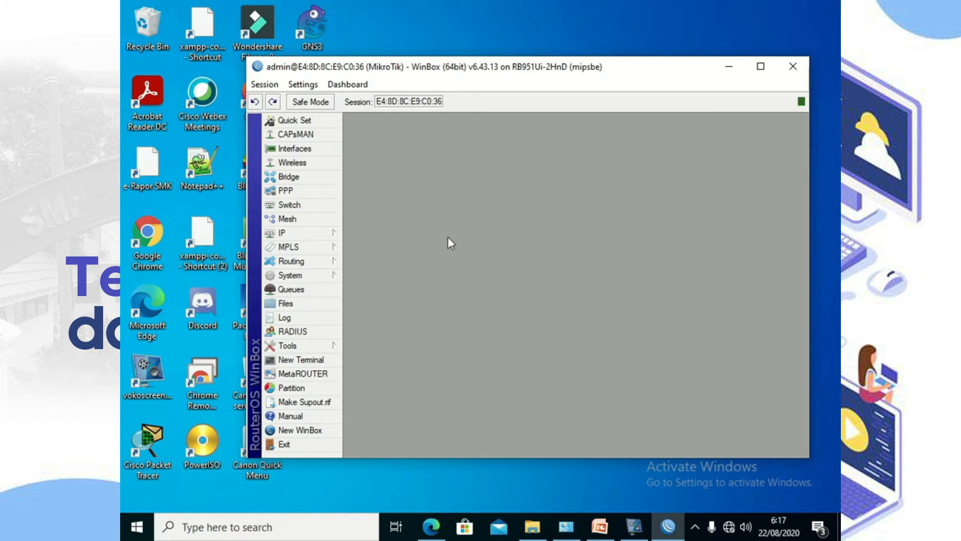
left_click(305, 233)
left_click(375, 198)
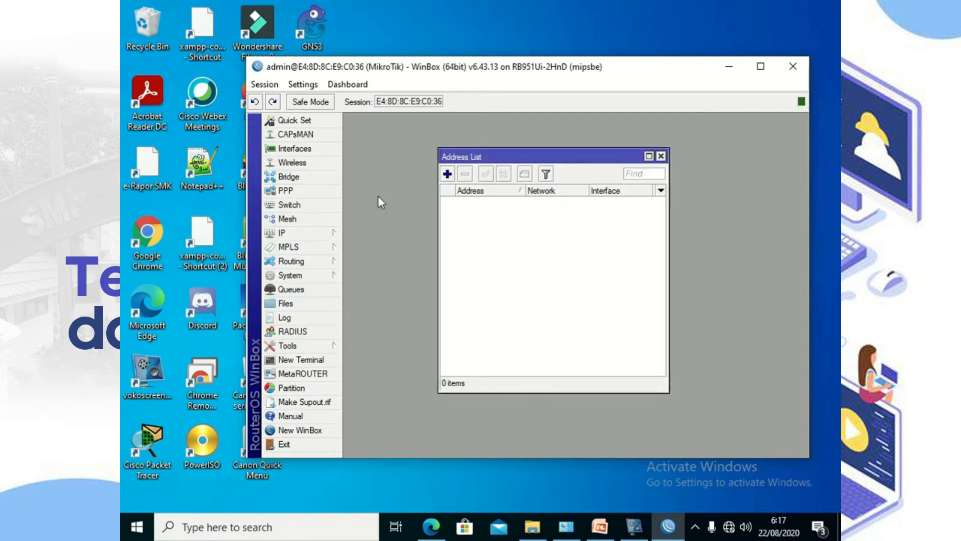
Step: Add the address 192.168.1.2/24 on interface ether1
left_click(447, 174)
type("1")
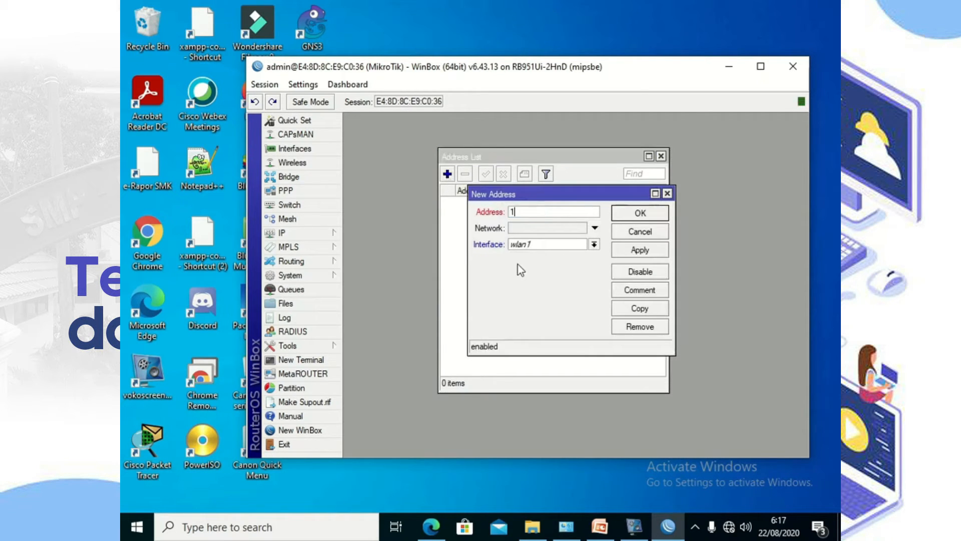
type("92.168")
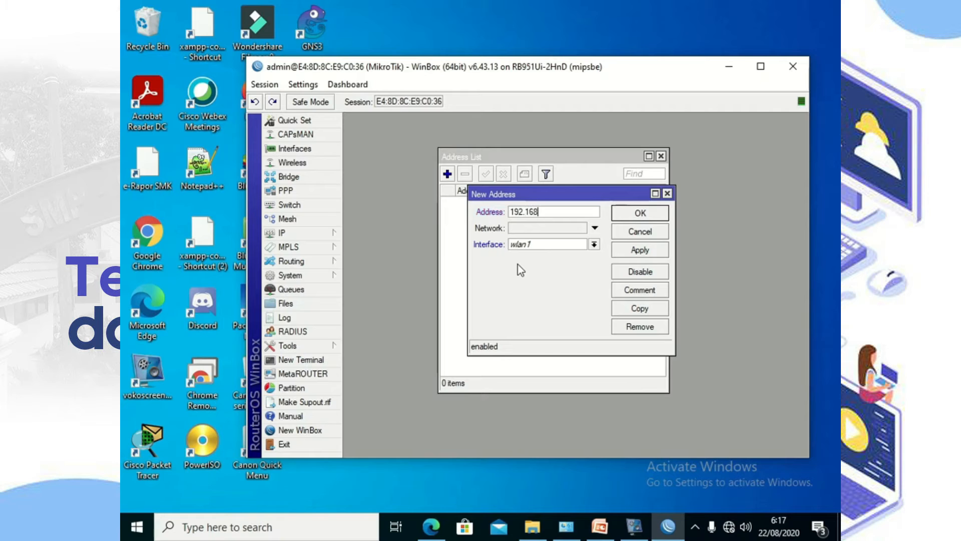
type(".1.2/24")
left_click(518, 247)
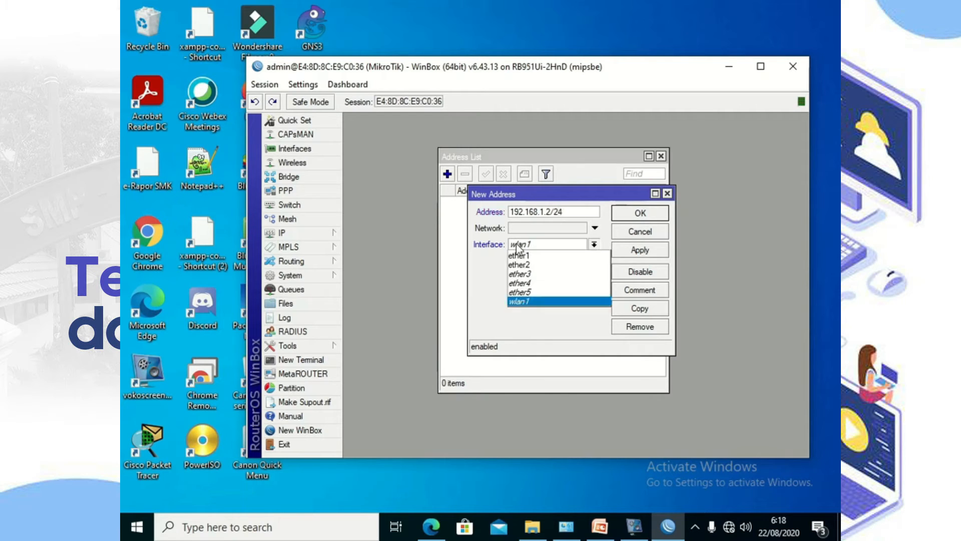
left_click(531, 252)
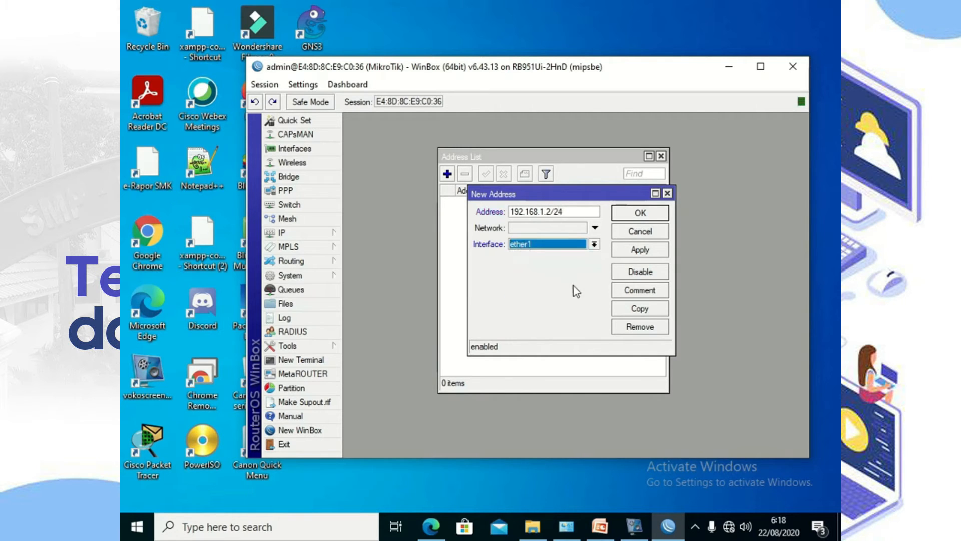
left_click(631, 255)
left_click(637, 232)
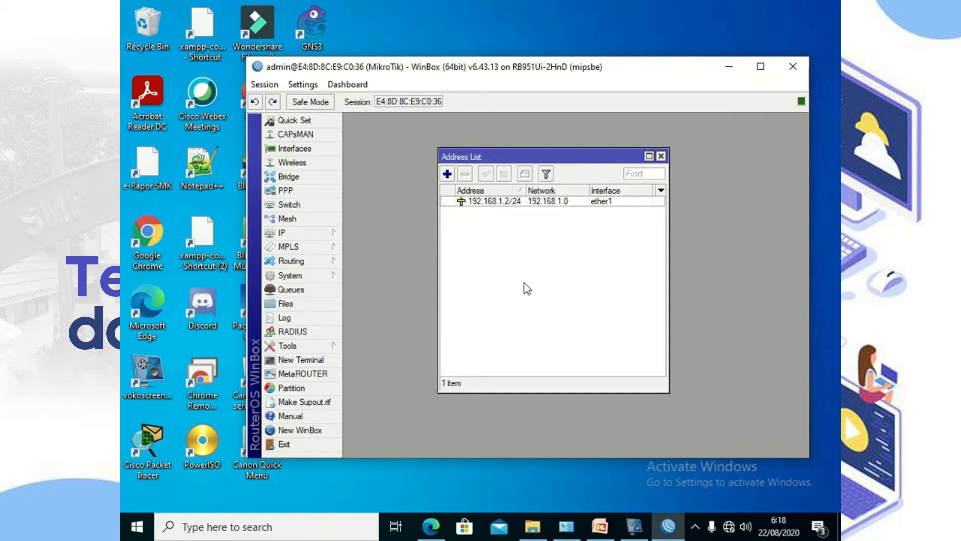
Step: Add the address 192.168.10.100/24 on interface ether2
left_click(447, 175)
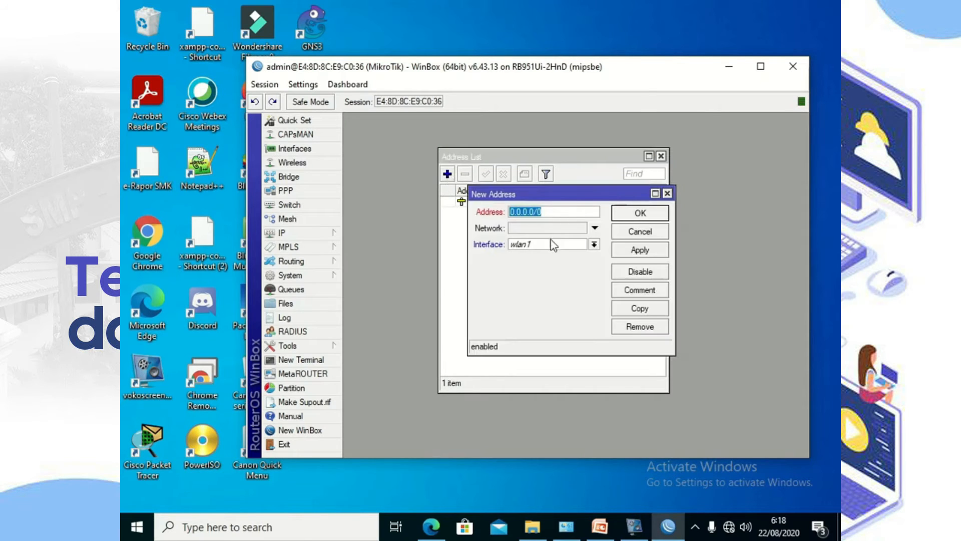
type("192.168.")
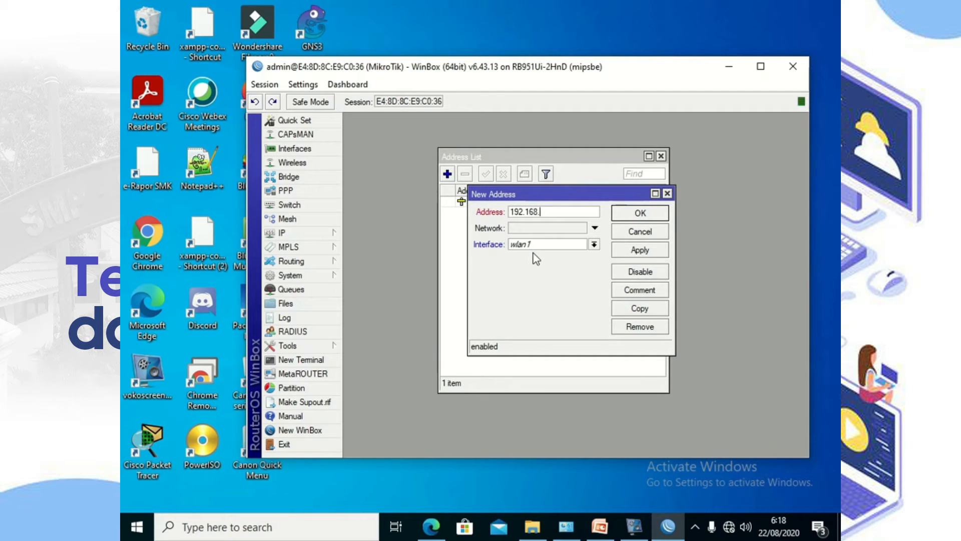
type("10.100/24")
left_click(535, 245)
left_click(539, 265)
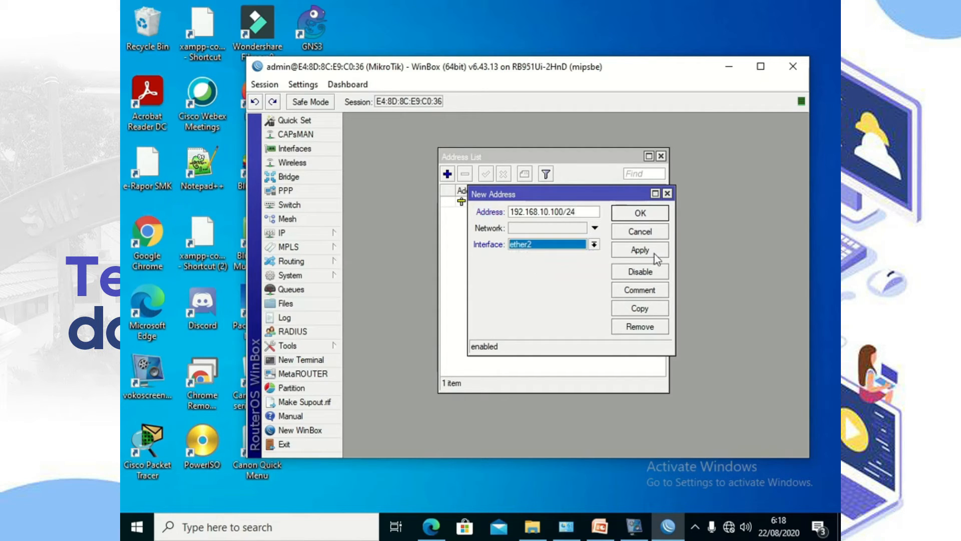
left_click(651, 252)
left_click(642, 213)
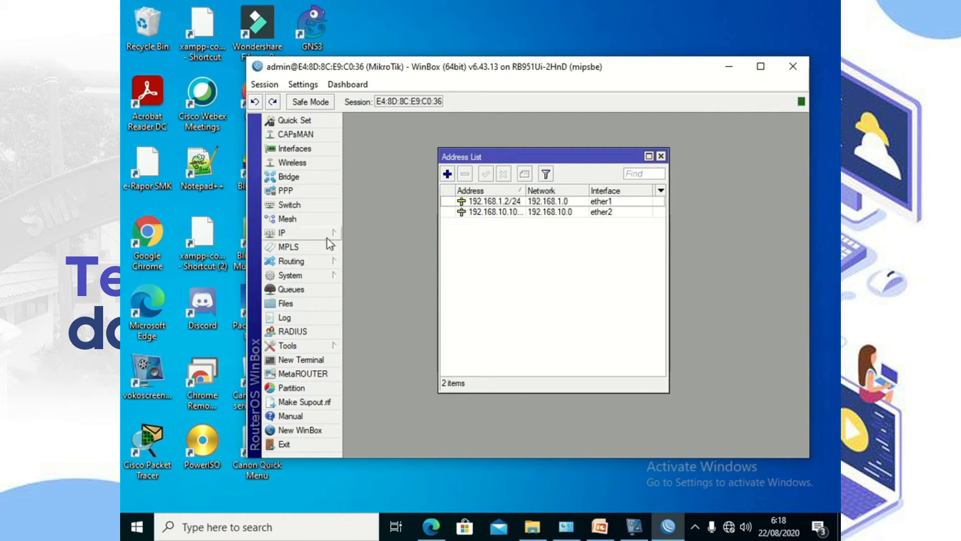
Step: Create a route with Dst. Address 0.0.0.0/0 and gateway 192.168.1.1 in IP > Routes
left_click(321, 233)
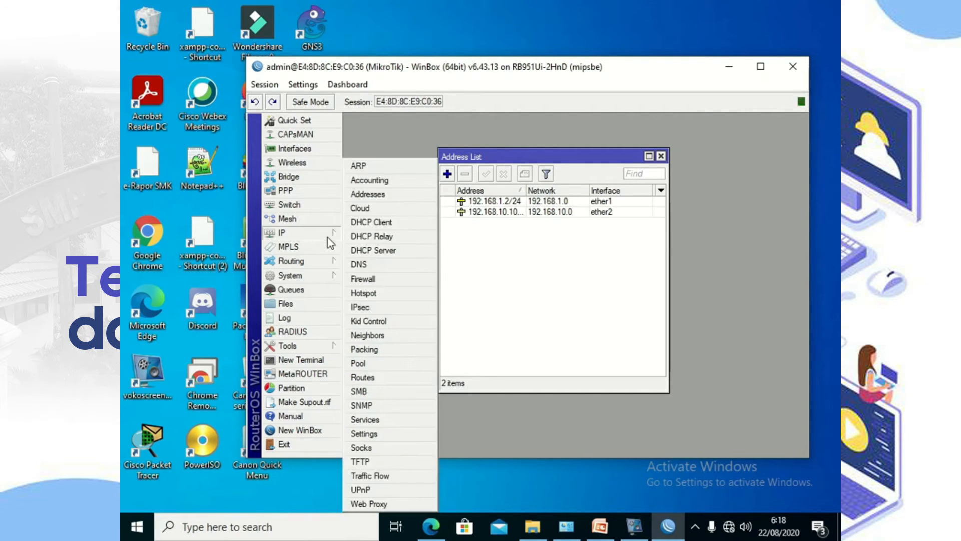
left_click(404, 377)
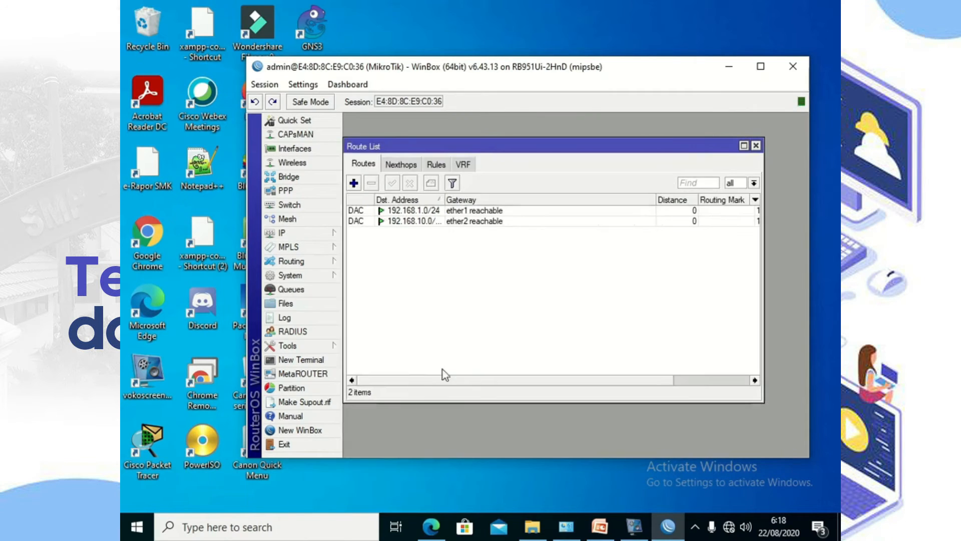
left_click(354, 183)
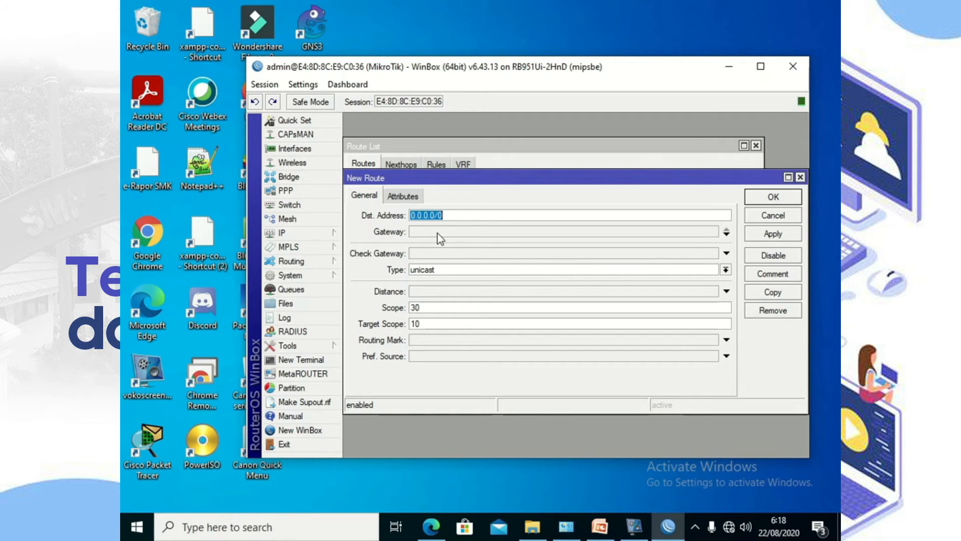
left_click(437, 234)
type("192")
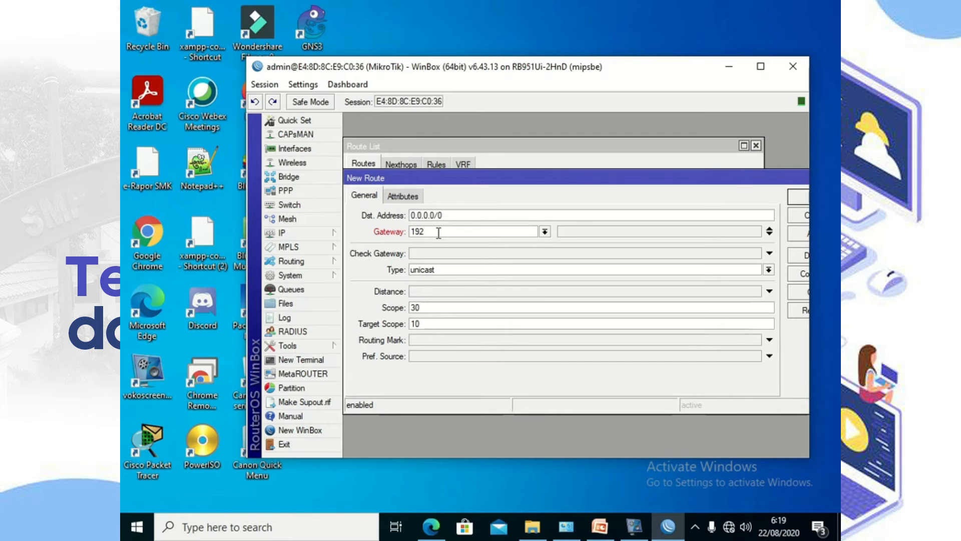
type(".168.1.1")
left_click_drag(740, 181, 686, 193)
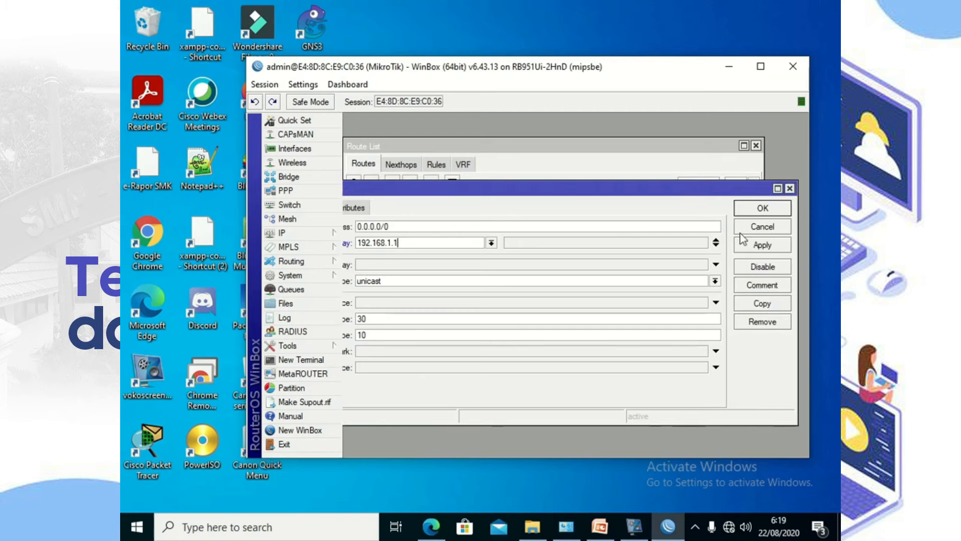
left_click_drag(809, 263, 832, 263)
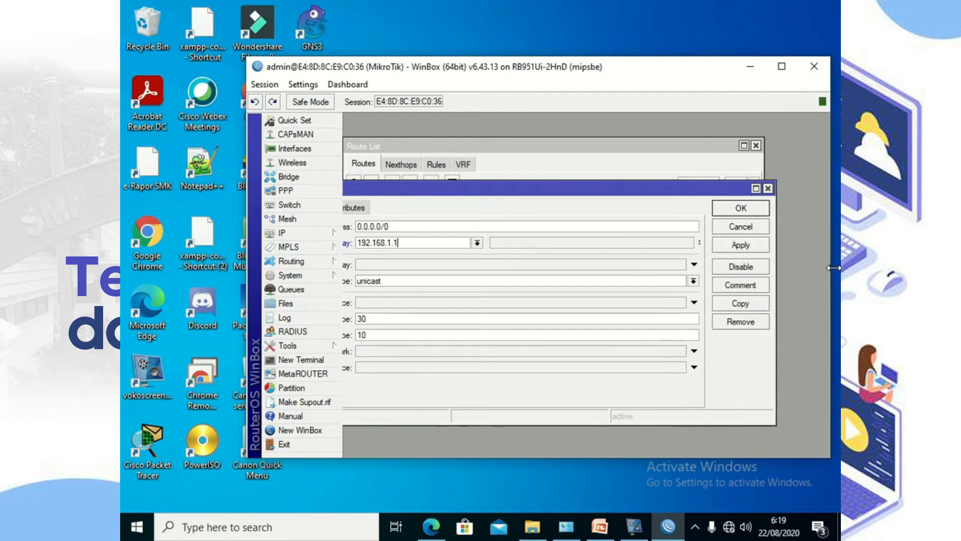
left_click_drag(641, 192, 680, 188)
left_click(778, 240)
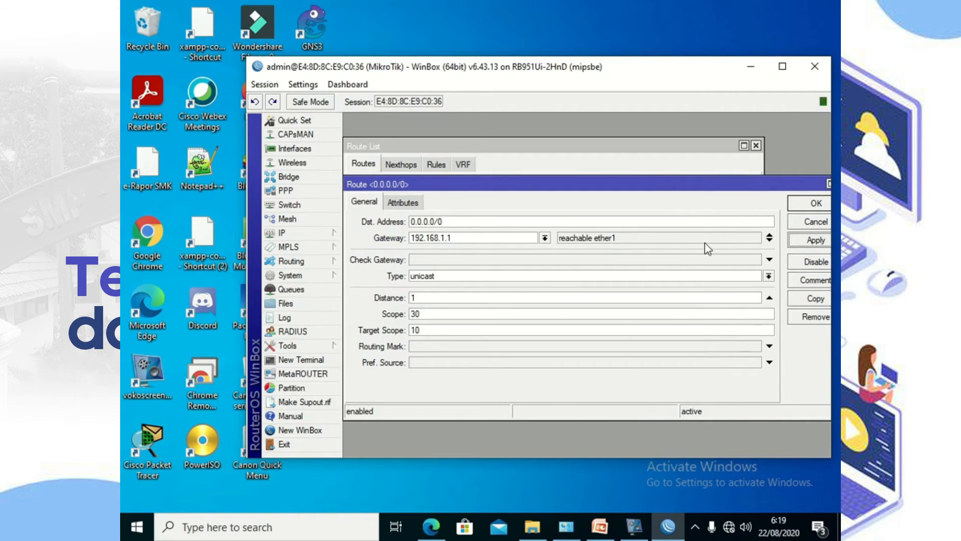
left_click(807, 205)
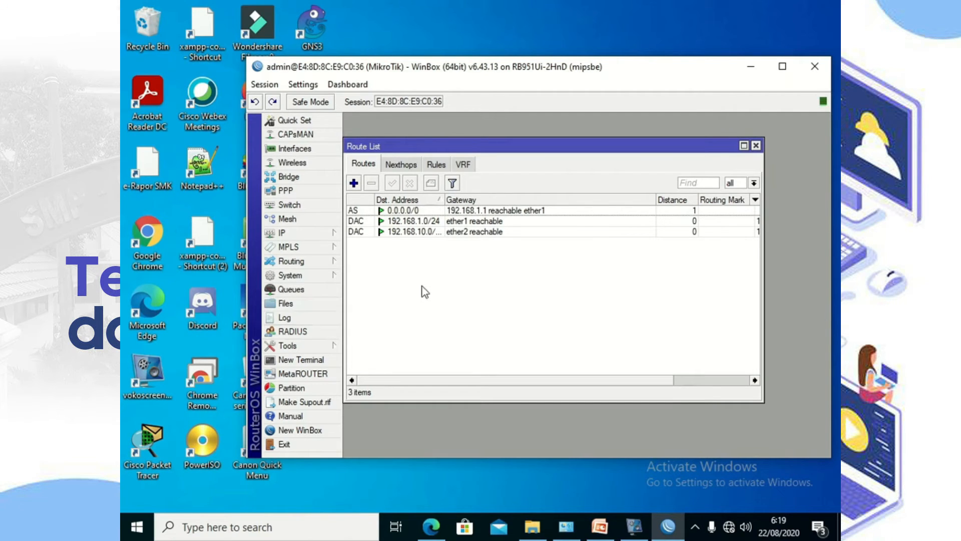
left_click(322, 234)
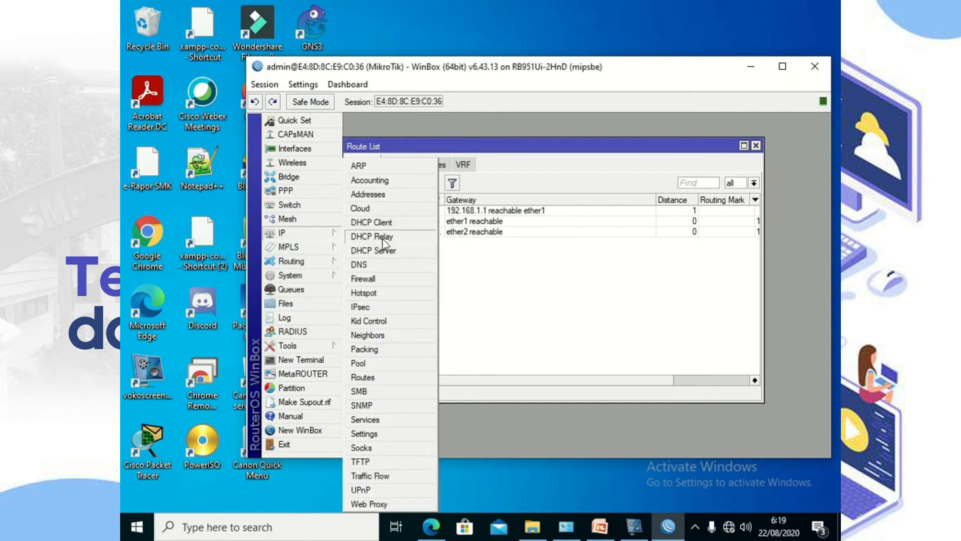
Step: Set the DNS server to 192.168.1.1 and enable Allow Remote Requests
left_click(375, 265)
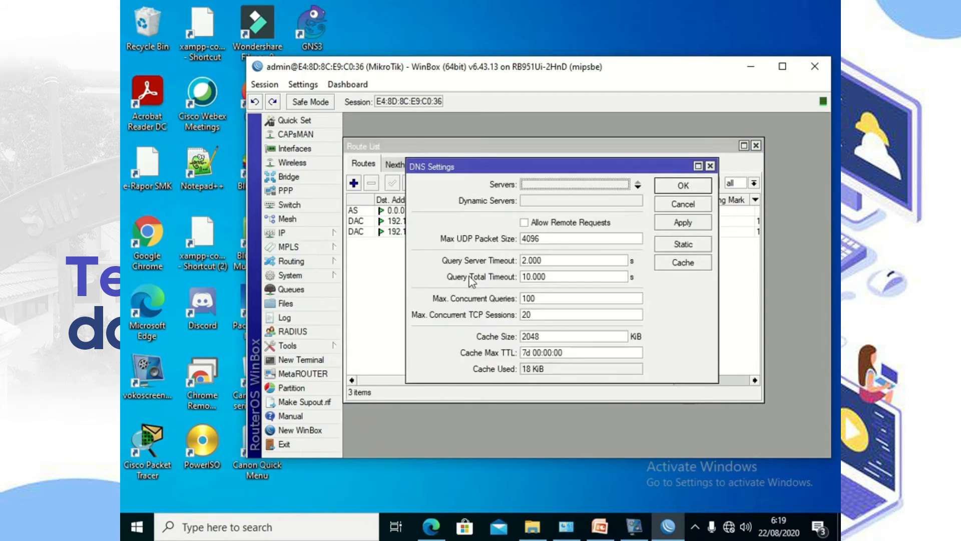
left_click(524, 223)
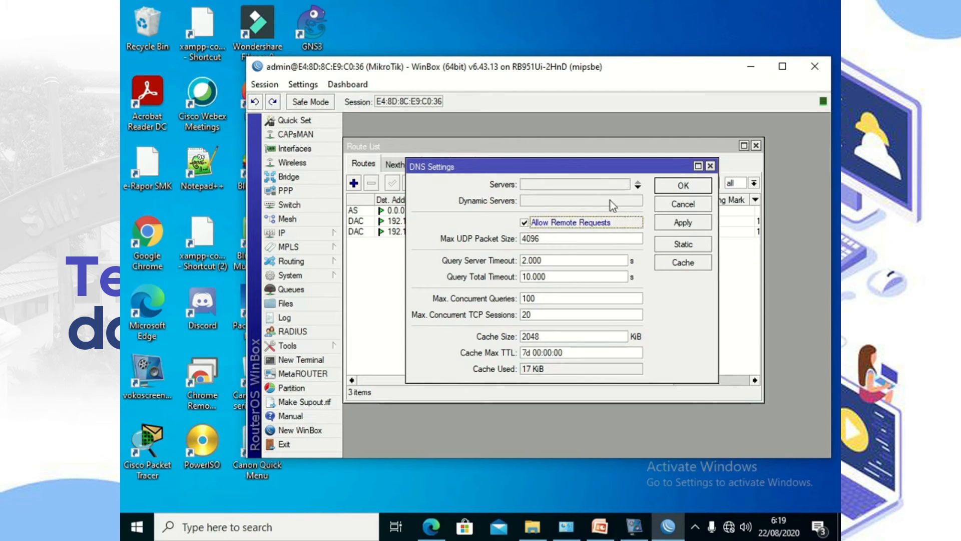
left_click(599, 183)
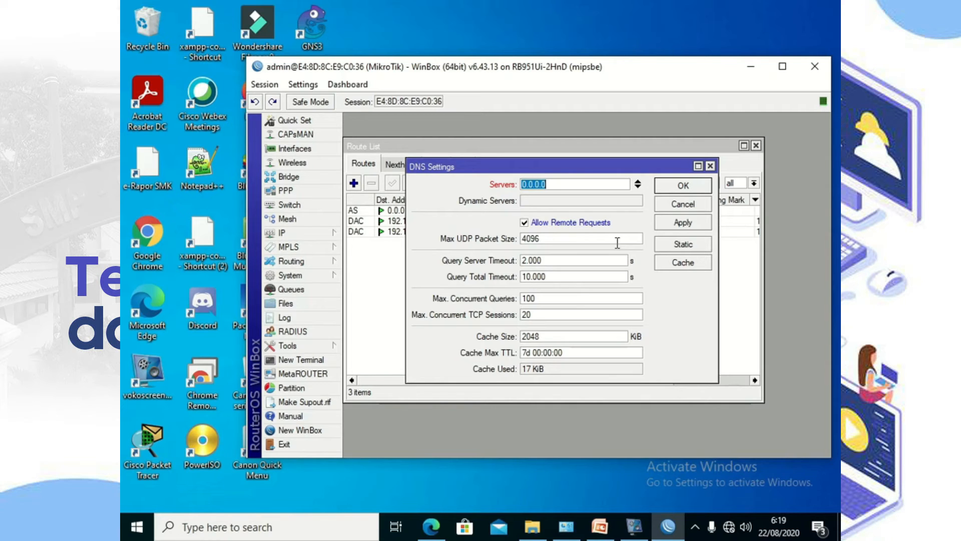
type("192.168.1.1")
left_click(681, 223)
left_click(684, 186)
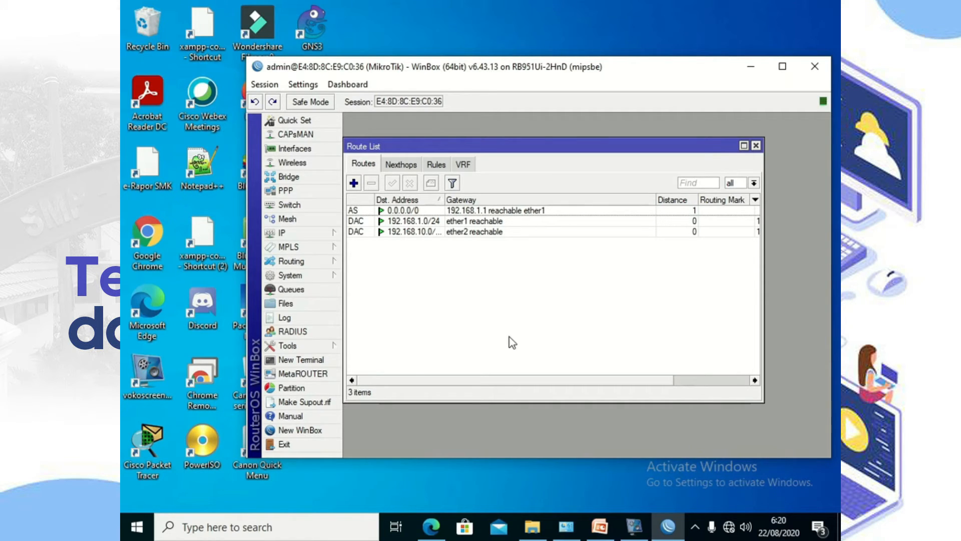
Step: Add a new srcnat rule in IP > Firewall > NAT with Out. Interface ether1
left_click(290, 233)
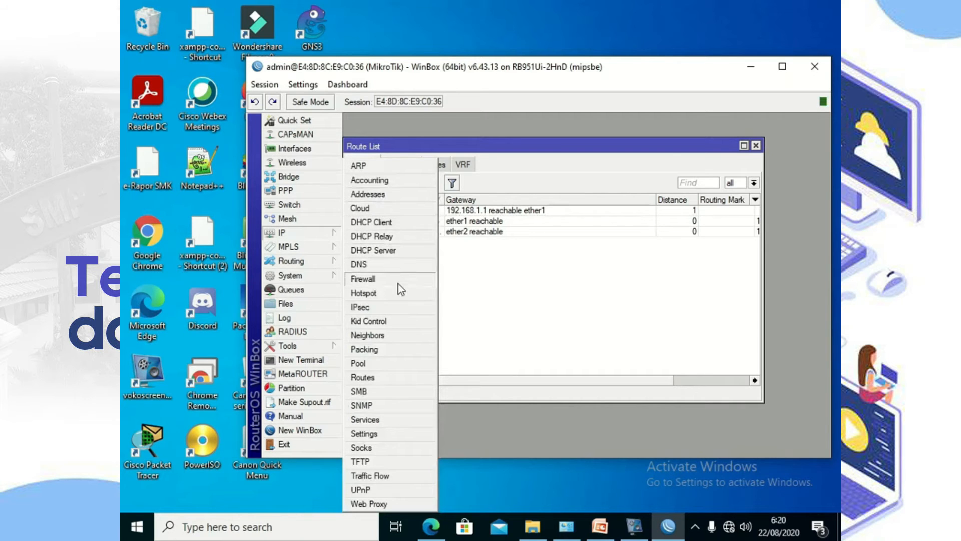
left_click(399, 281)
left_click(405, 180)
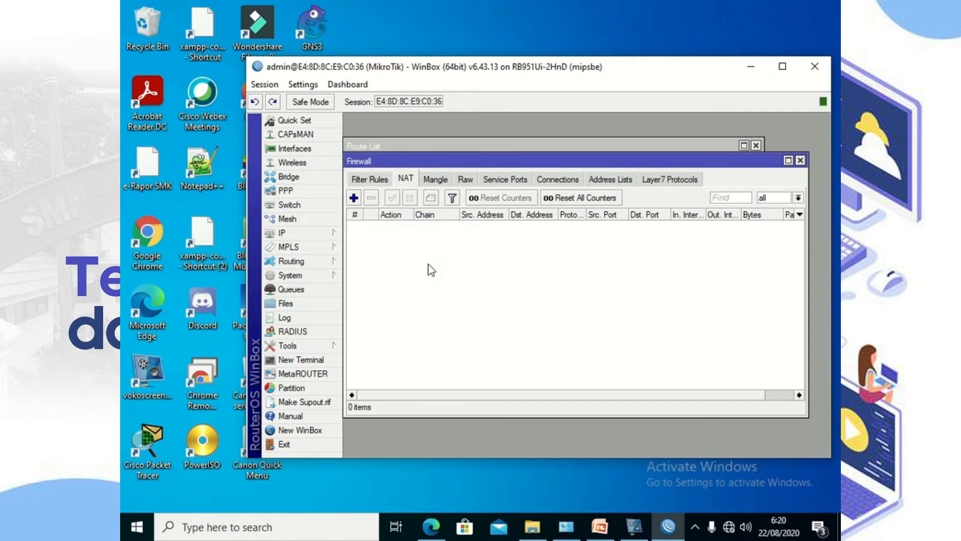
left_click(357, 199)
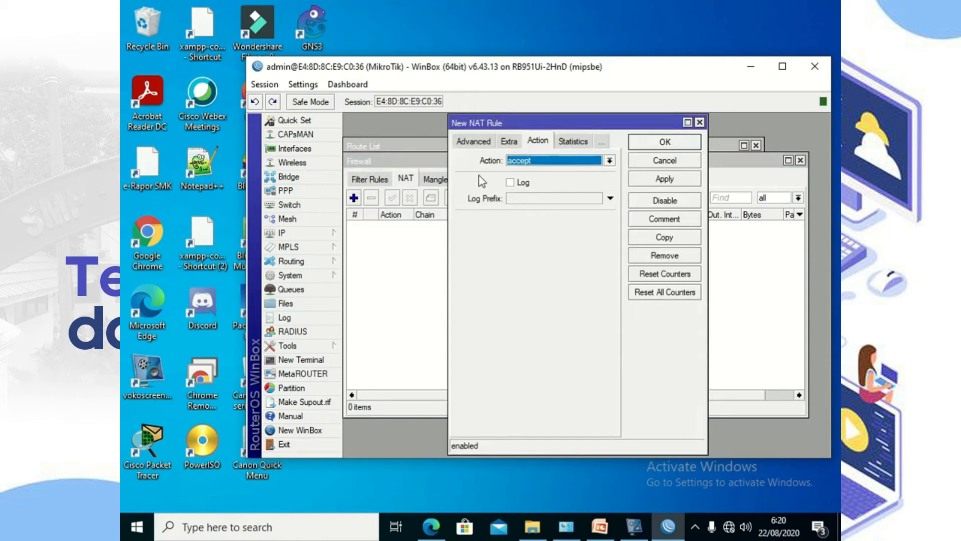
left_click(473, 144)
left_click(470, 144)
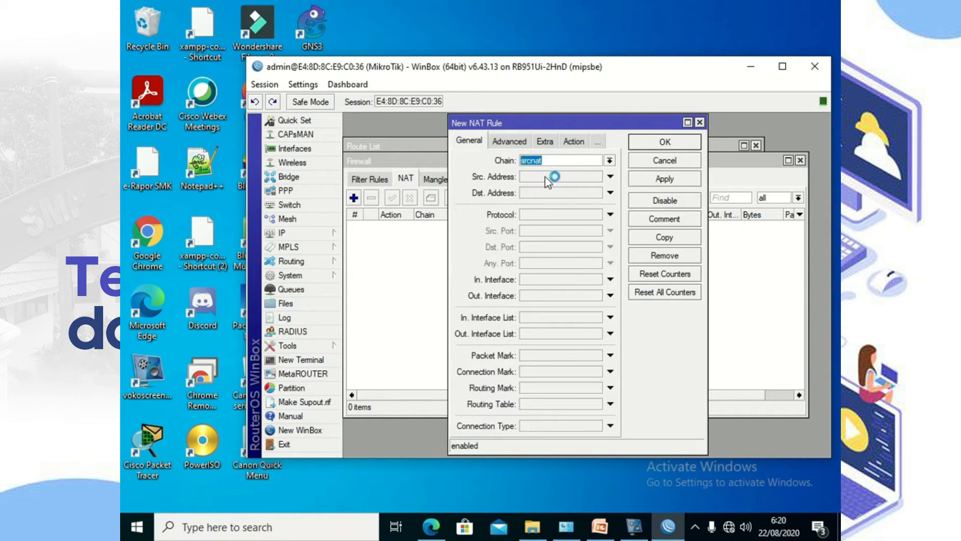
left_click(575, 296)
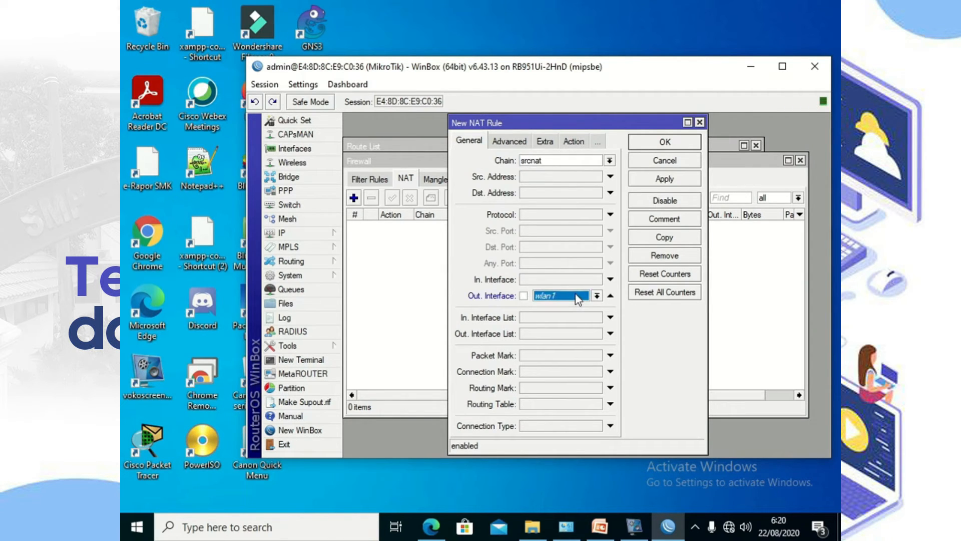
left_click(597, 295)
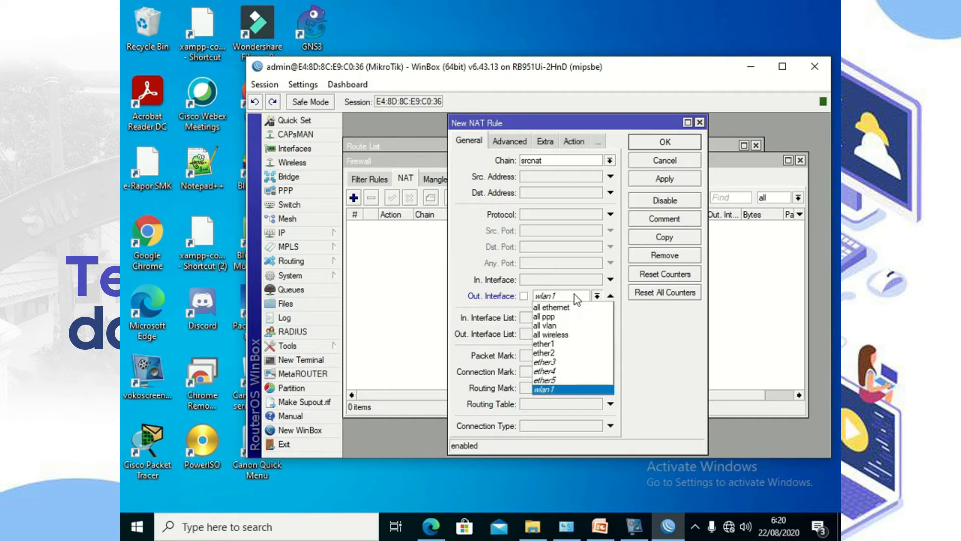
left_click(568, 349)
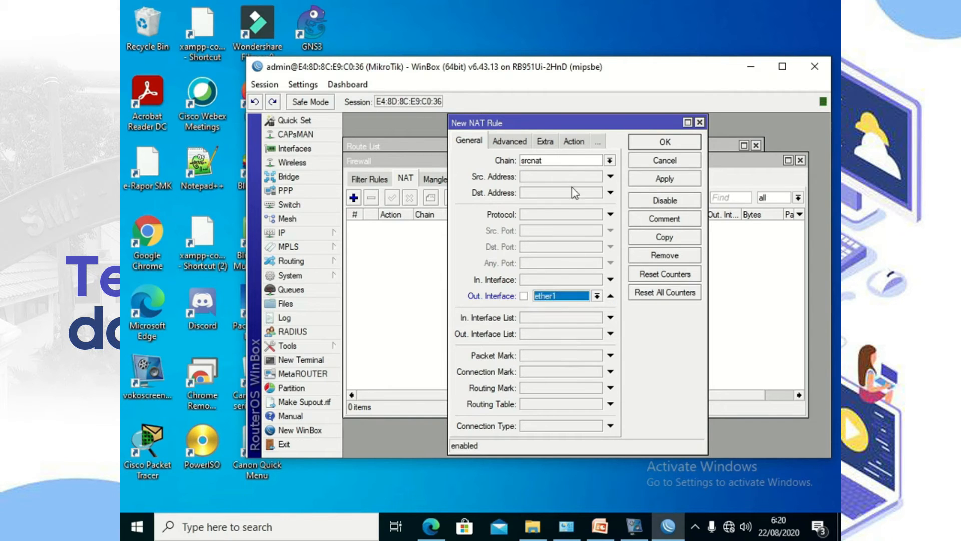
Step: Set the NAT rule's action to masquerade and save it
left_click(573, 142)
left_click(541, 159)
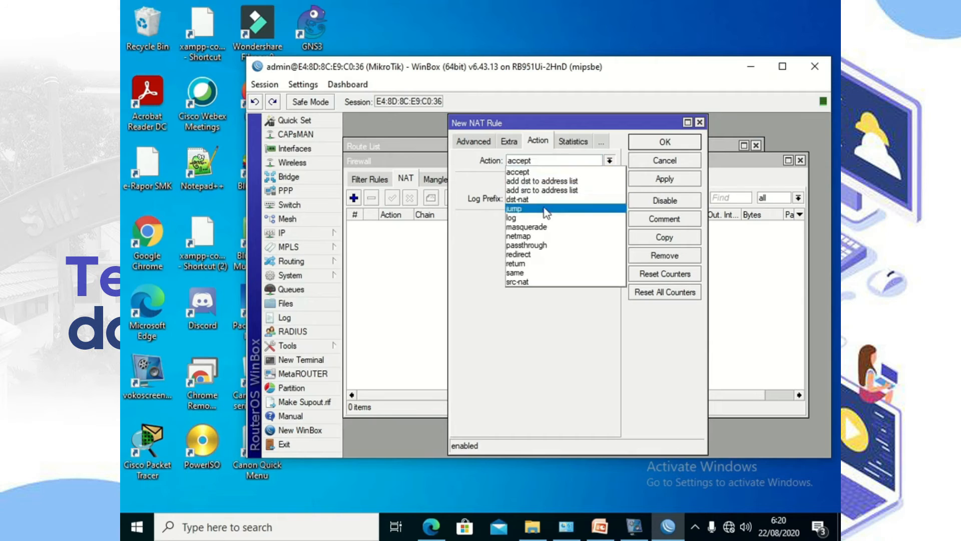
left_click(546, 226)
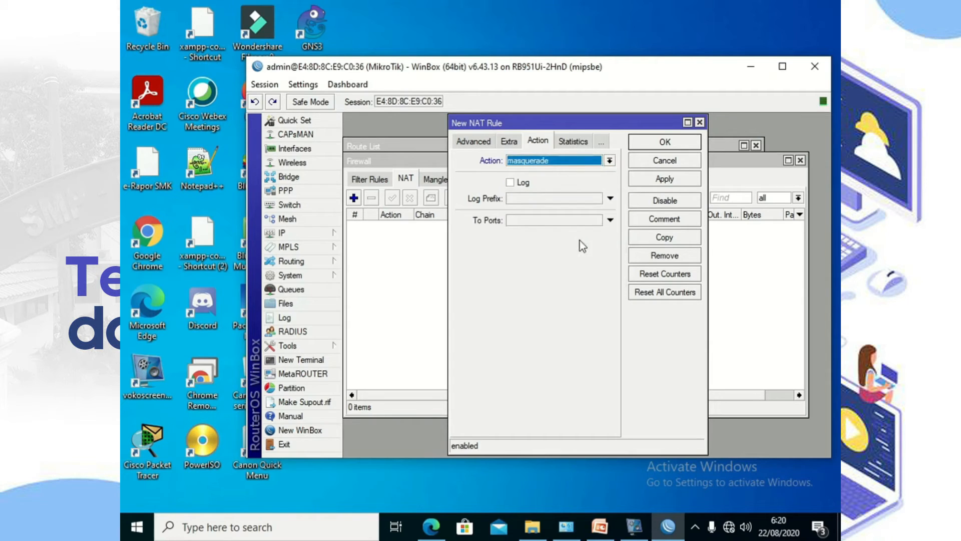
left_click(689, 181)
left_click(665, 143)
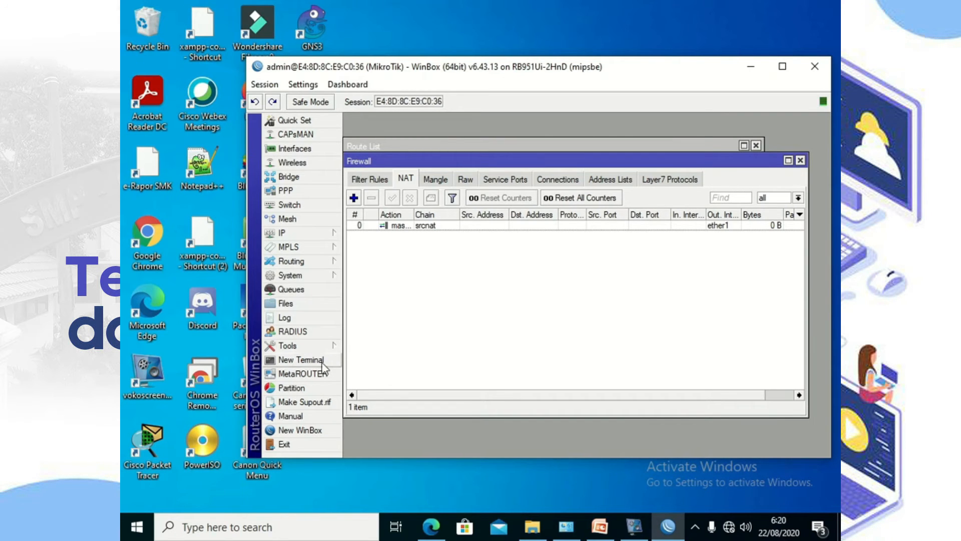
left_click(300, 359)
type("ping ")
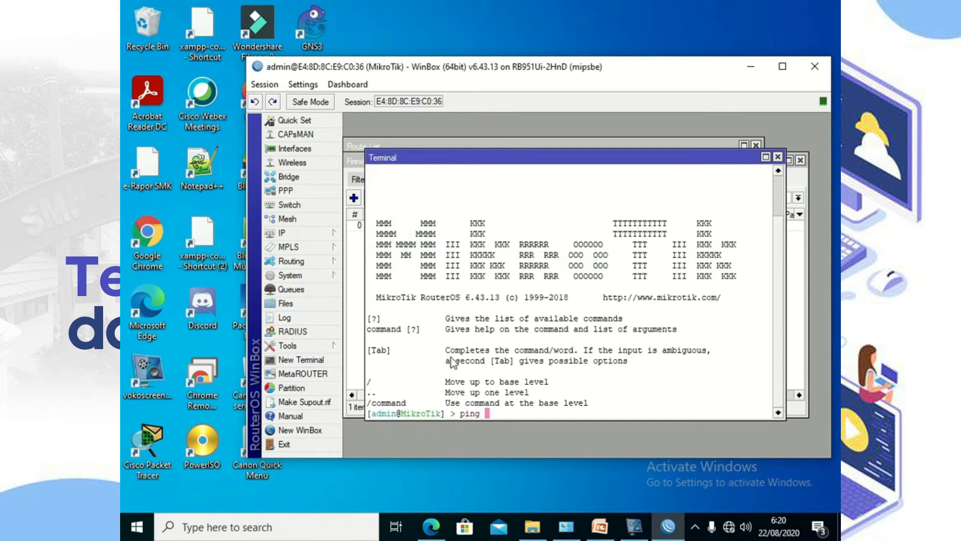
type("wwww")
type(".googl")
type("e.com")
key("Return")
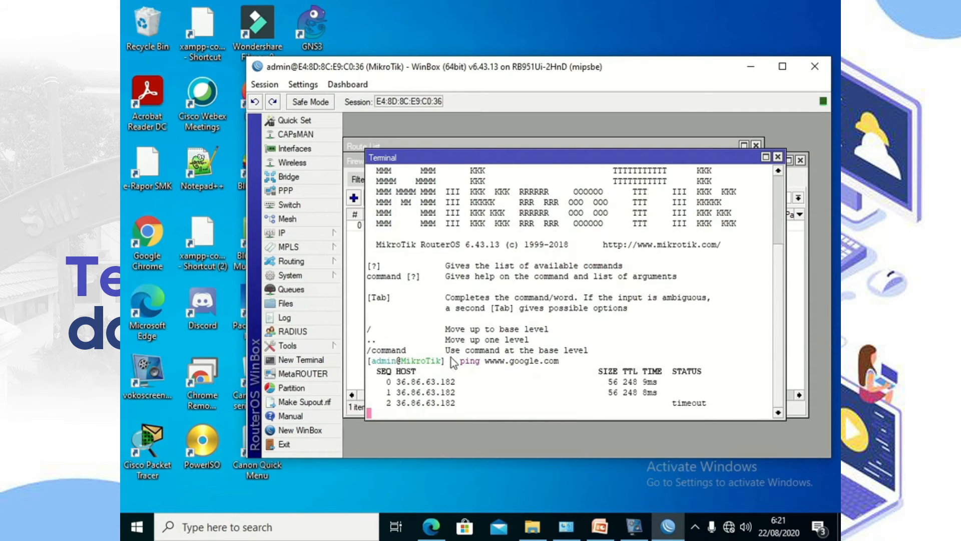
key("ctrl+c")
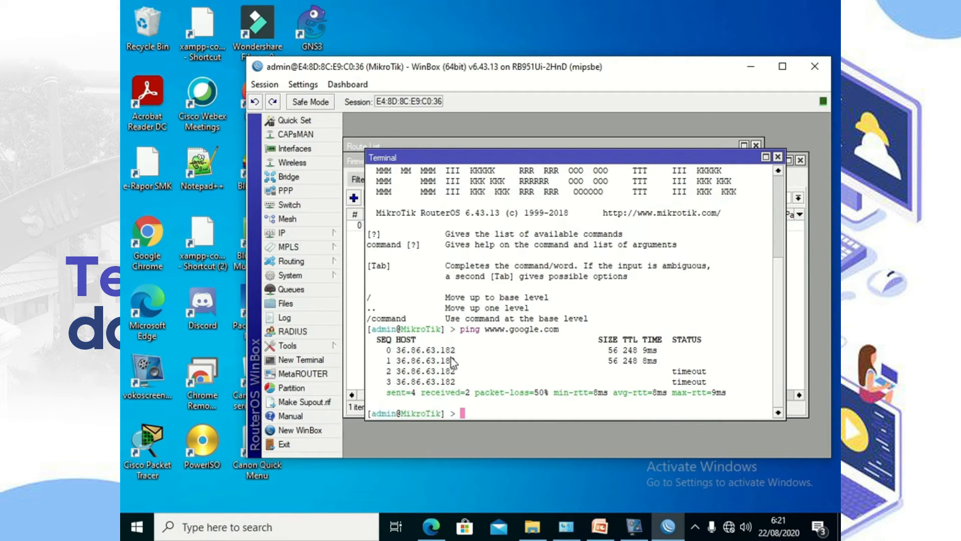
right_click(729, 527)
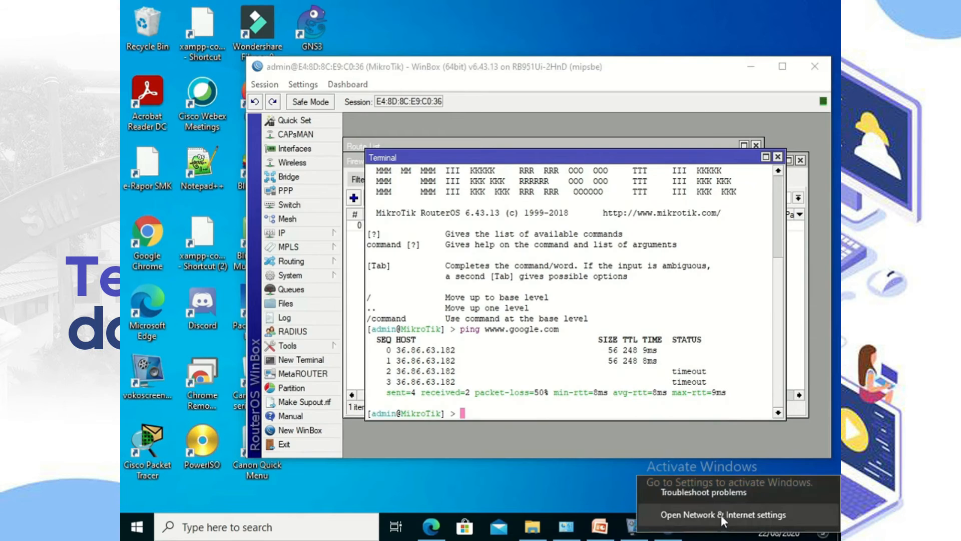
Step: Open the Internet Protocol Version 4 properties of the Ethernet 2 adapter
left_click(721, 515)
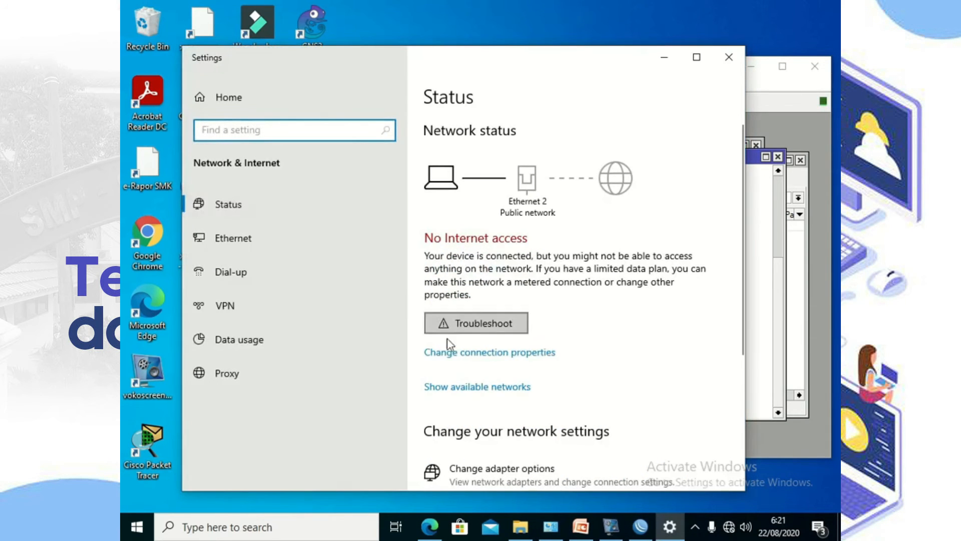
left_click(240, 241)
left_click(476, 275)
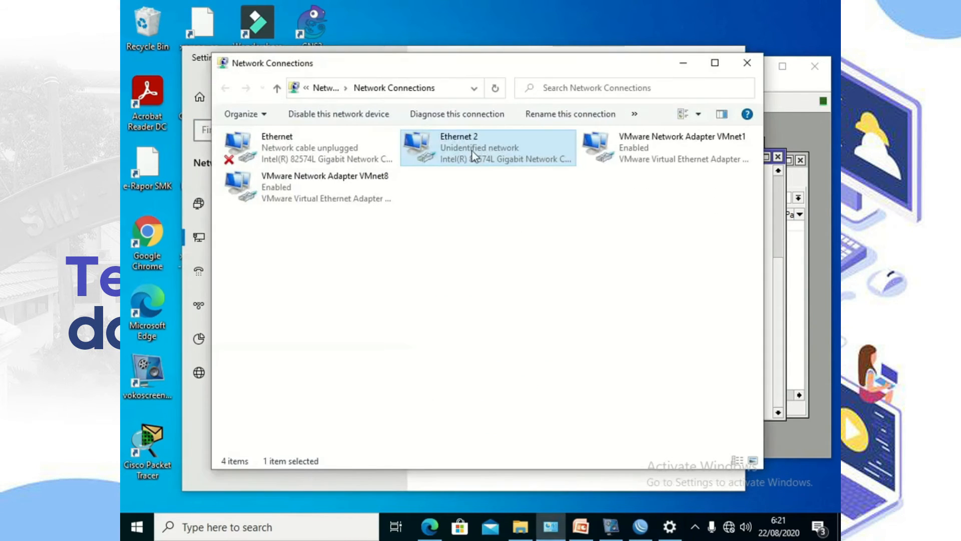
double_click(472, 149)
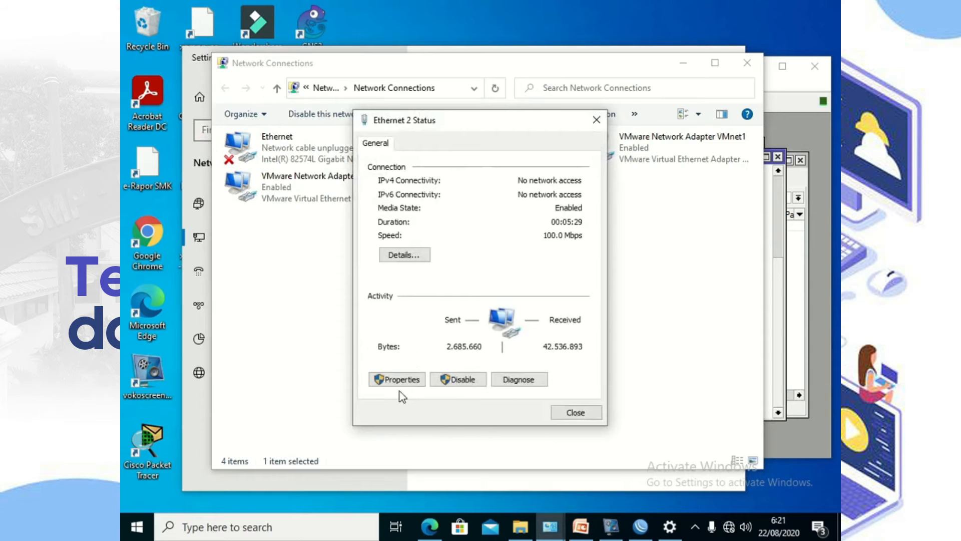
left_click(409, 379)
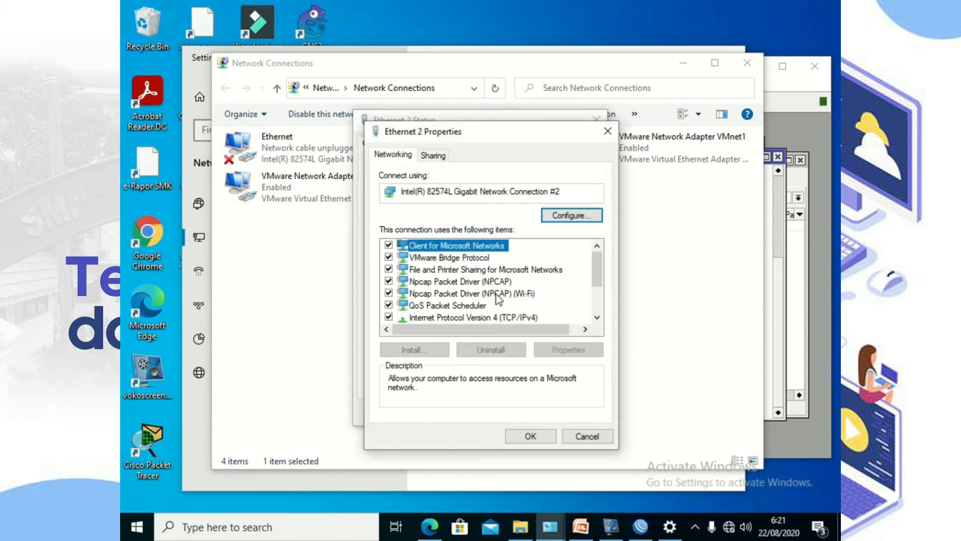
left_click(522, 315)
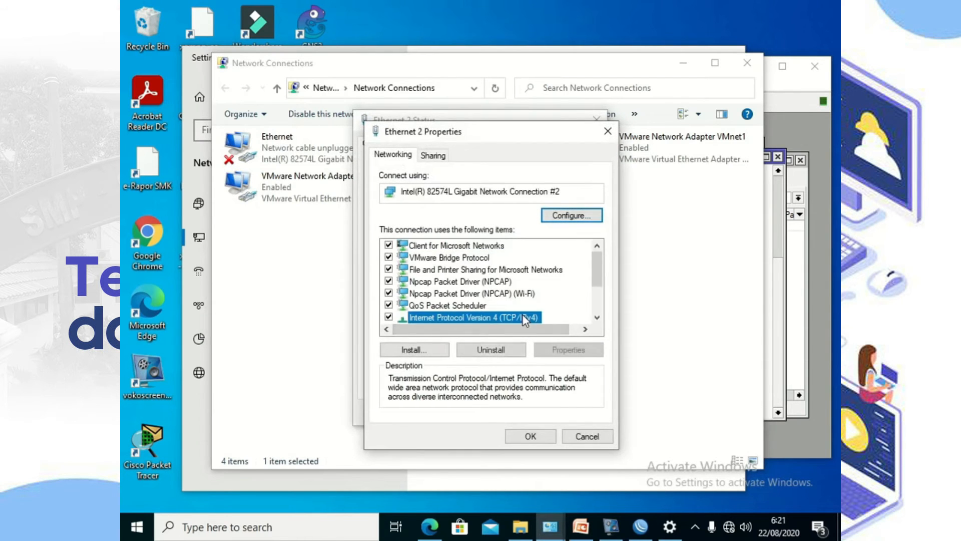
left_click(558, 350)
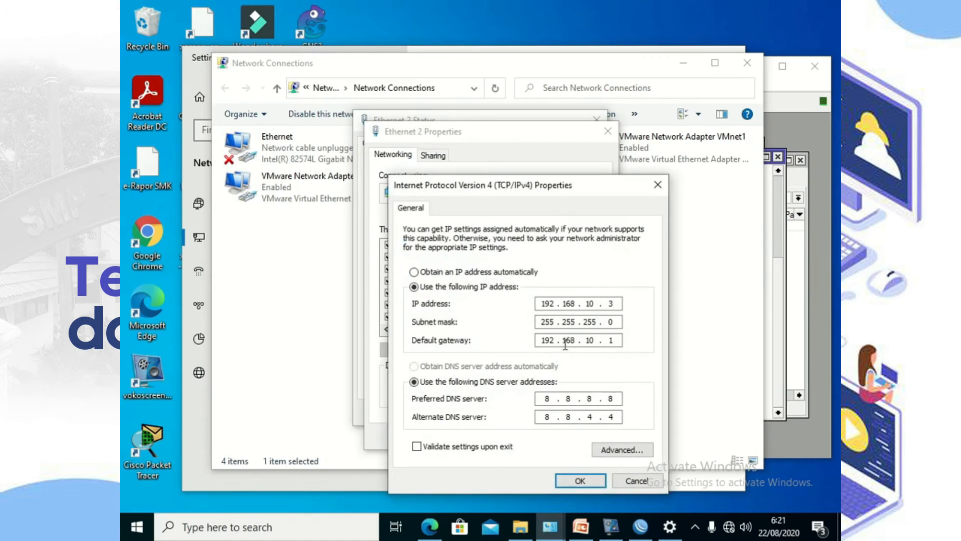
Step: Change the last octet of the IPv4 address to 100 and save the settings
double_click(611, 304)
type("1")
type("00")
left_click(584, 486)
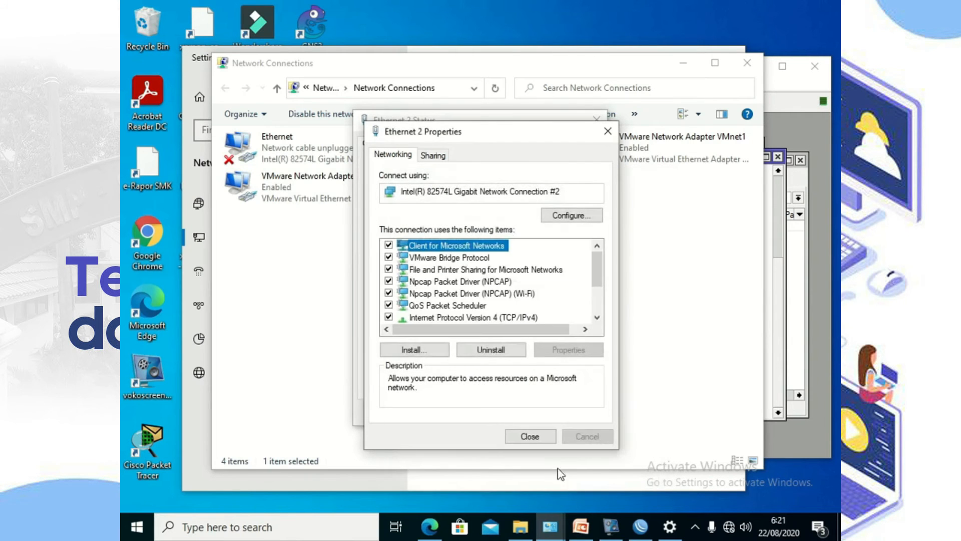
left_click(530, 436)
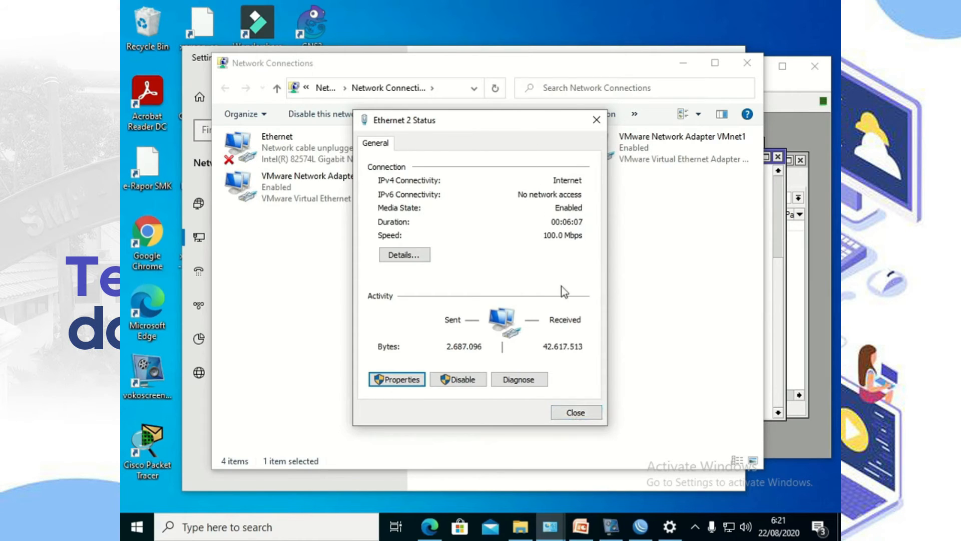
left_click(576, 412)
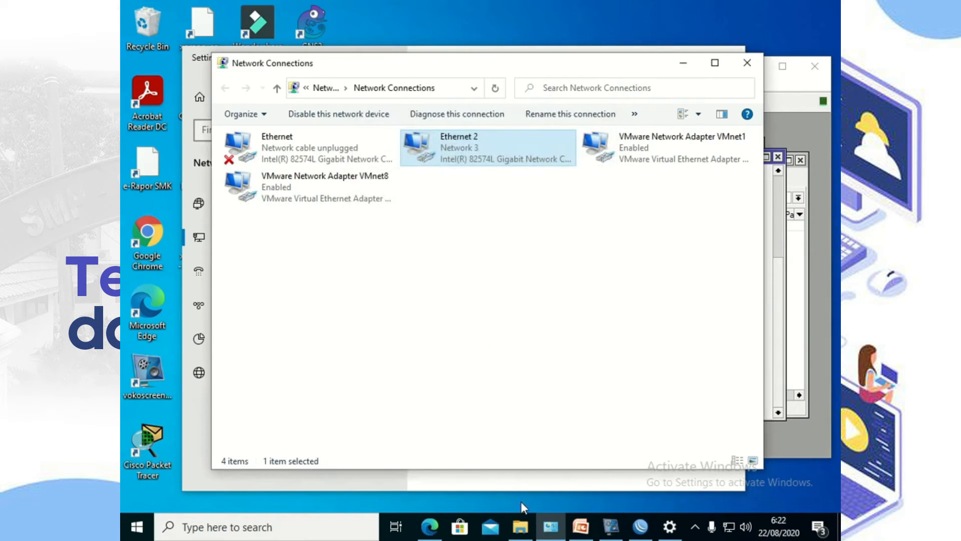
double_click(146, 239)
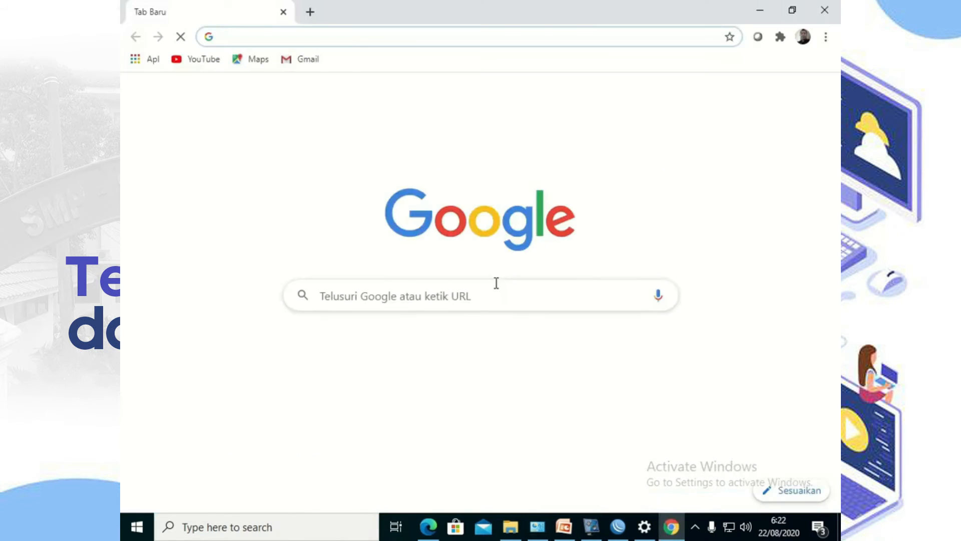
Step: Enter detik.com in Chrome's address bar and load the site
left_click(346, 42)
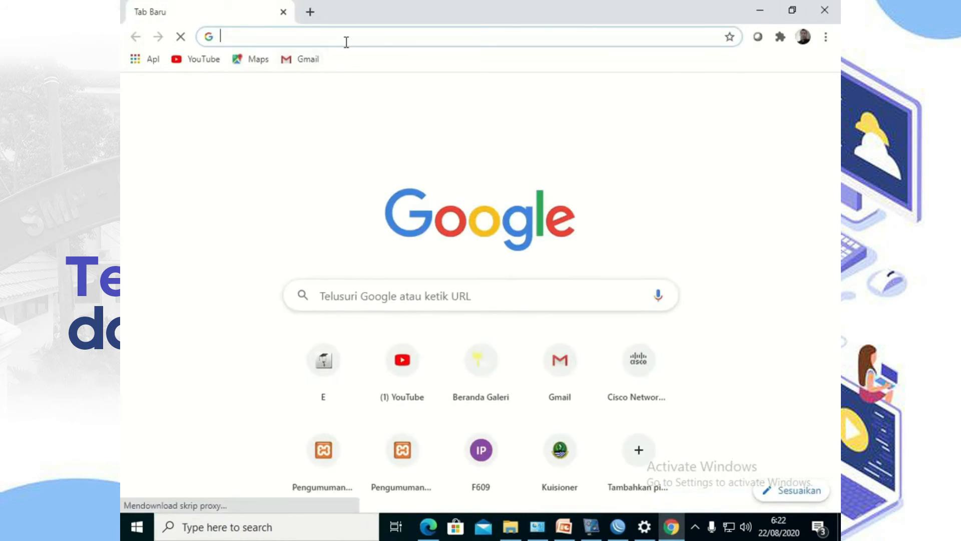
type("detik.")
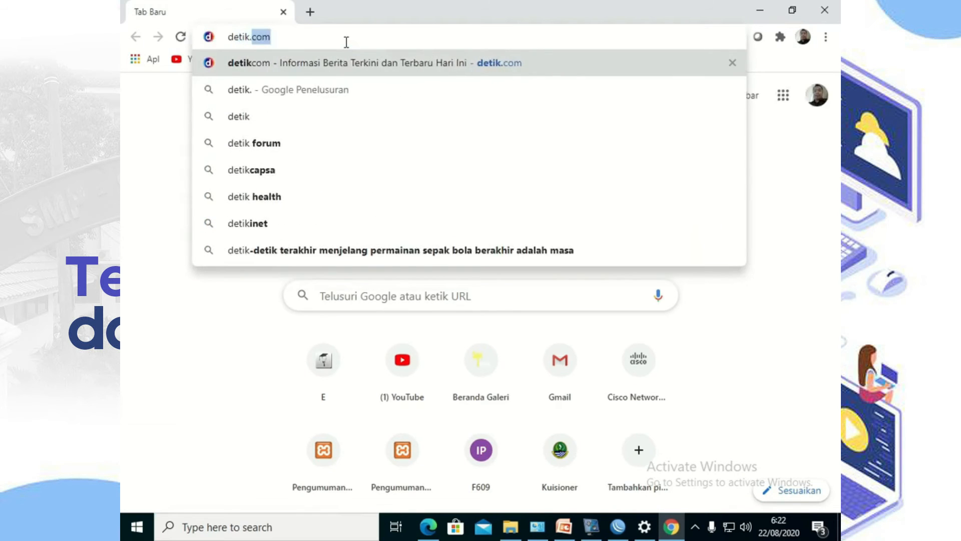
type("com")
key("Return")
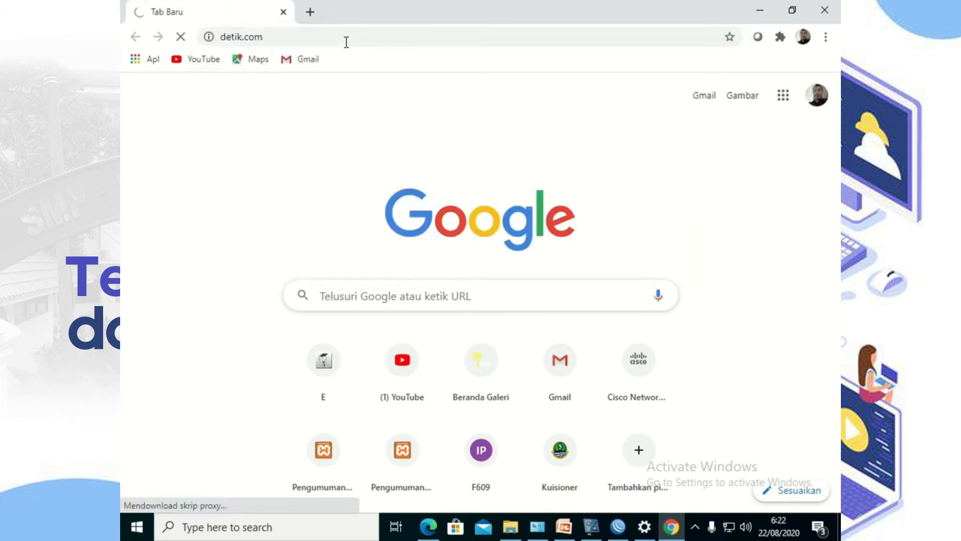
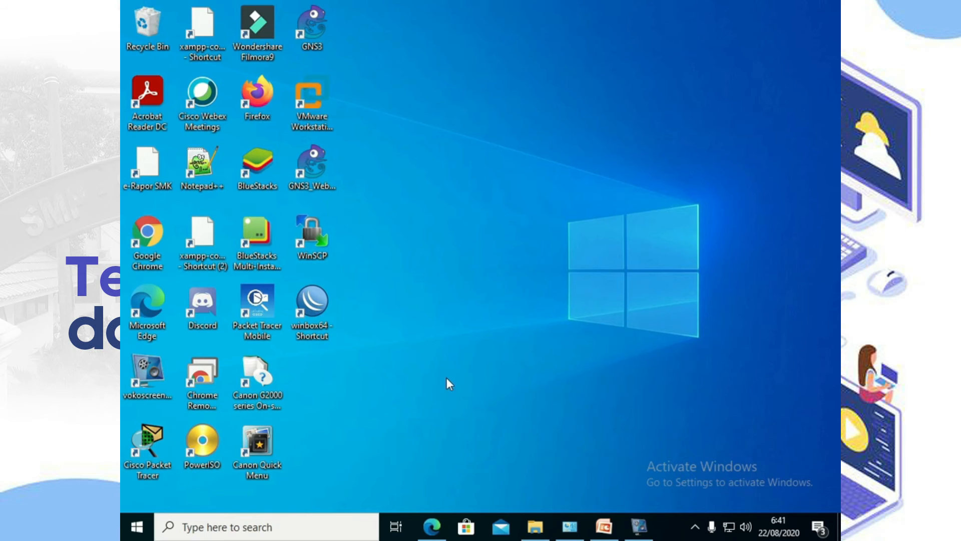
Step: Launch WinBox and connect to the MikroTik router at 192.168.10.100
double_click(311, 302)
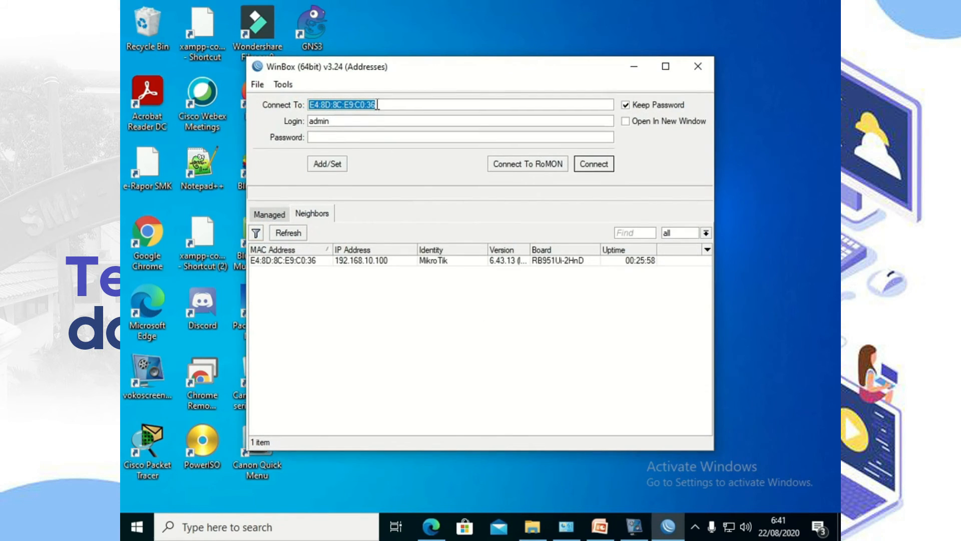
type("19")
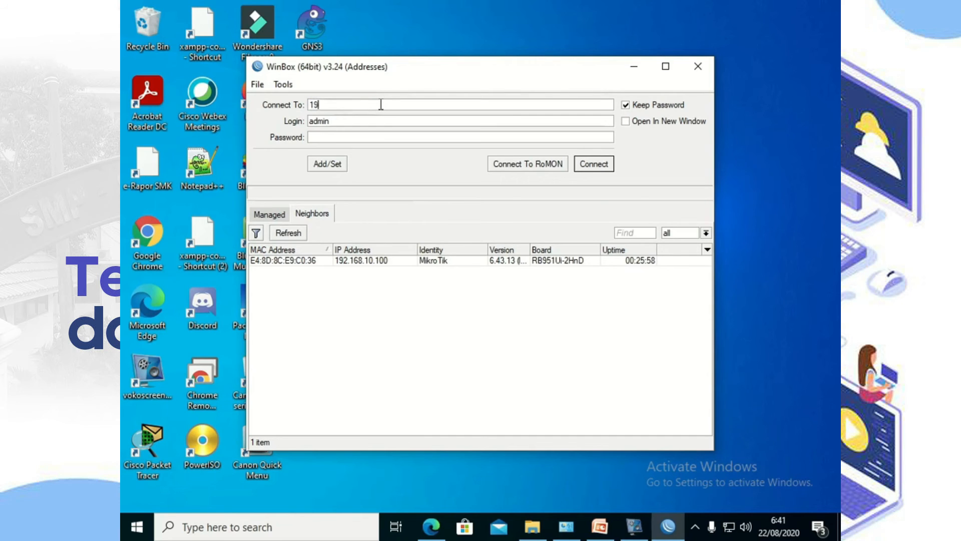
type("2.168.10.100")
left_click(592, 165)
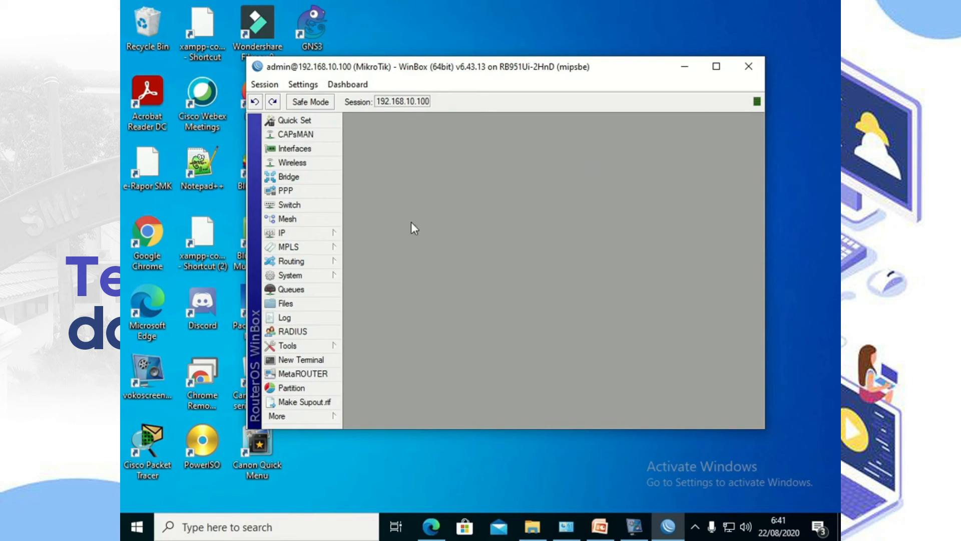
Step: Add a new firewall filter rule on the input chain
left_click(303, 232)
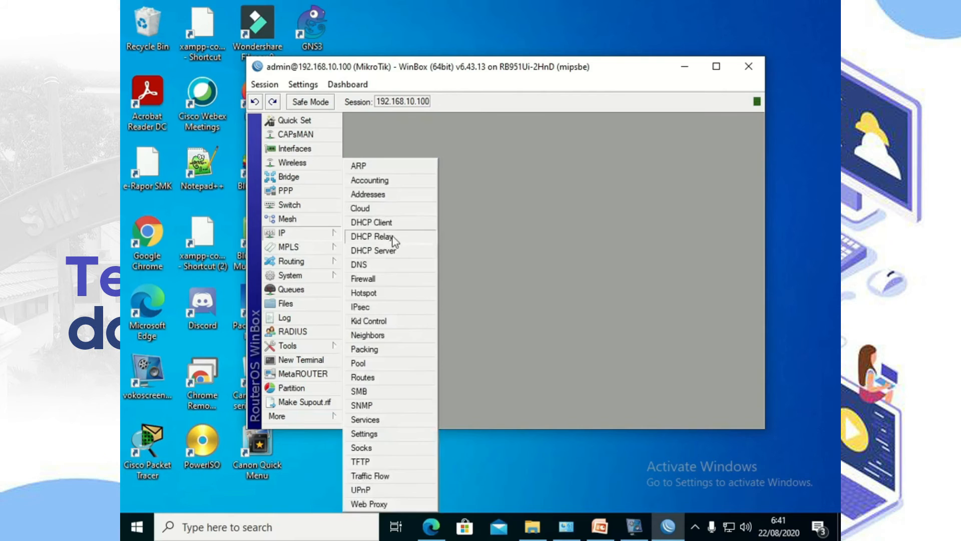
left_click(394, 279)
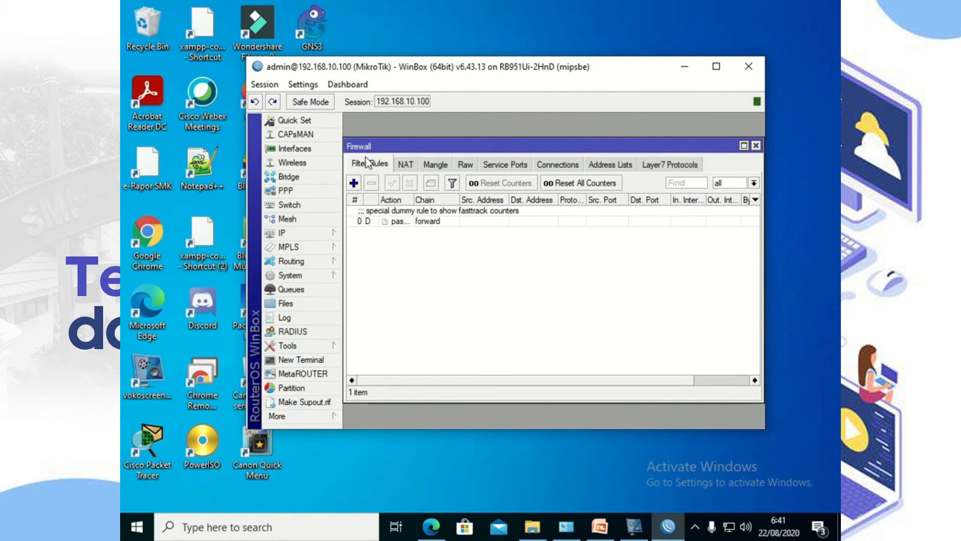
left_click(354, 183)
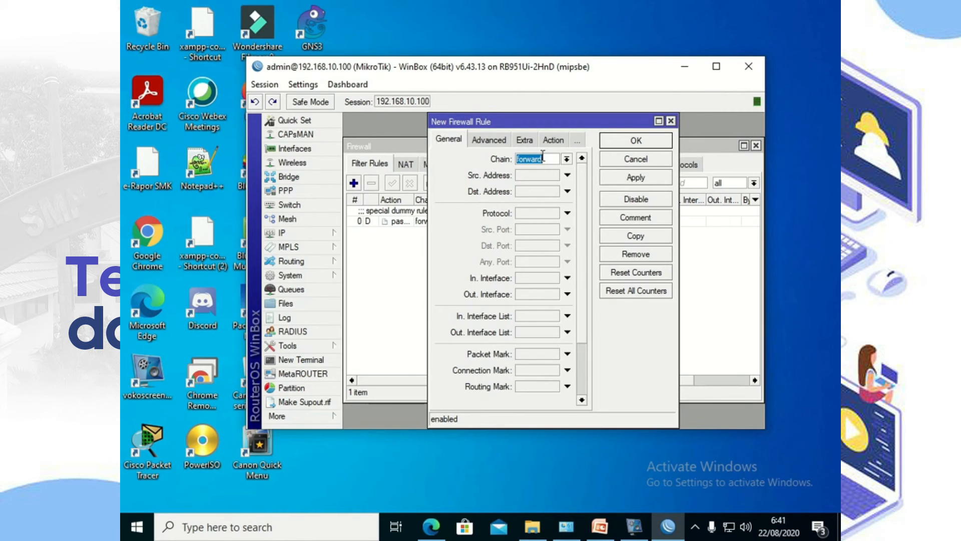
left_click(566, 160)
left_click(549, 181)
Step: Match source address !192.168.10.1 and protocol tcp, and enable destination port matching
left_click(533, 175)
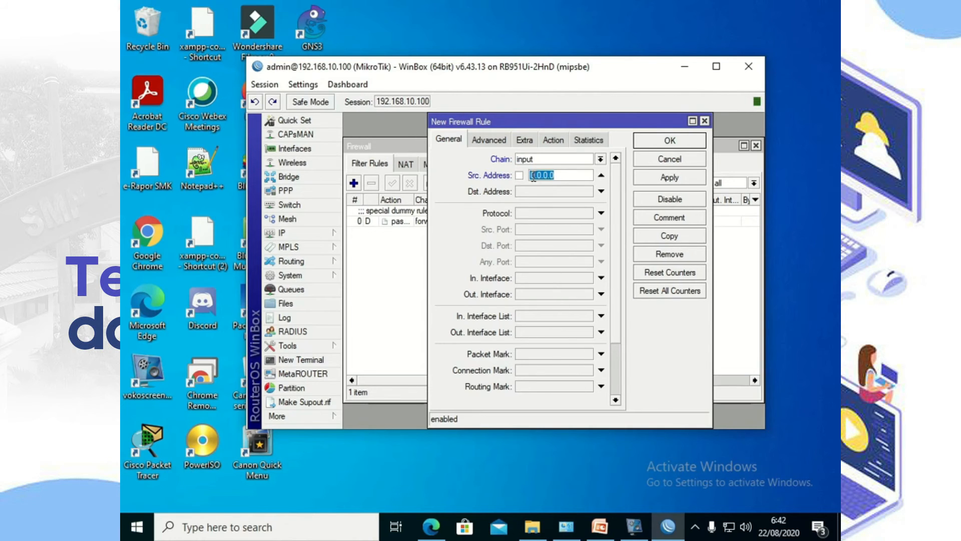
type("192.168.10.1")
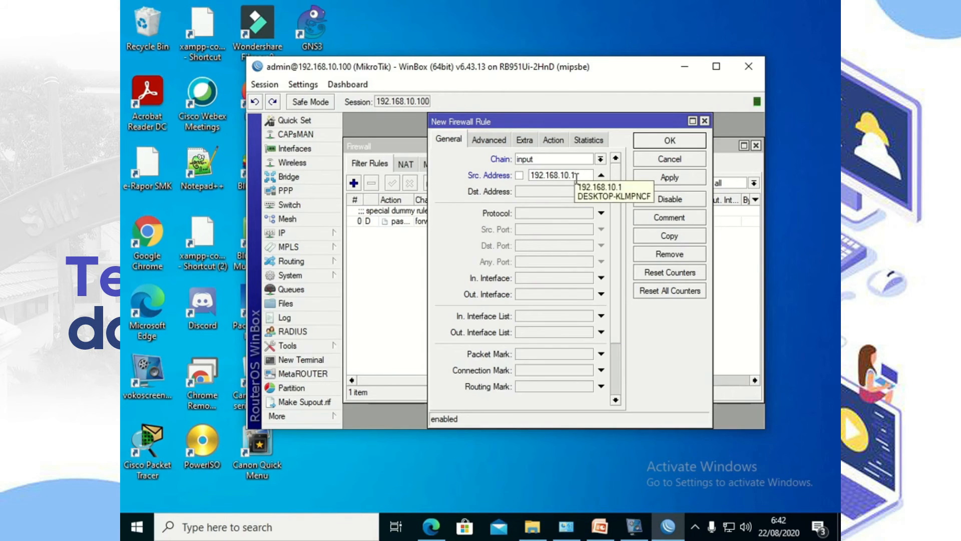
left_click(520, 175)
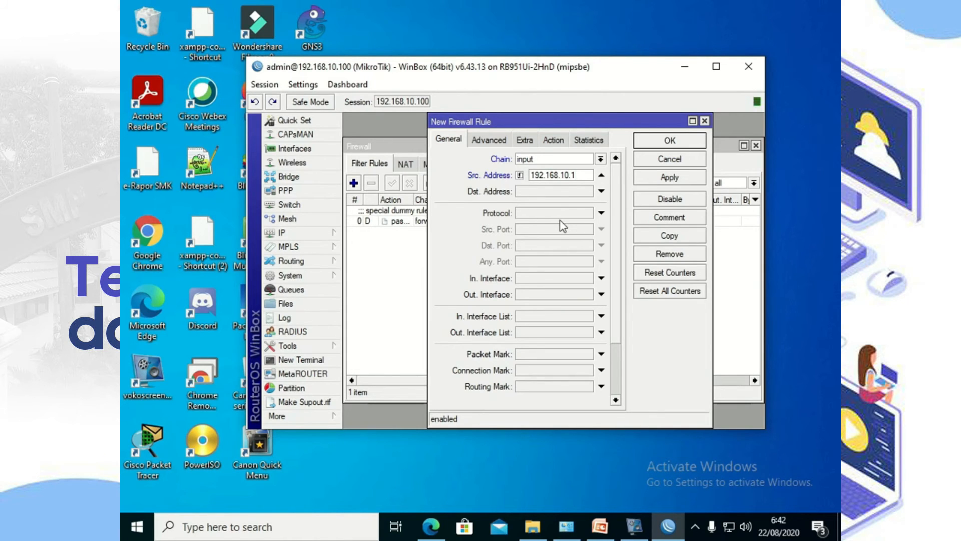
left_click(601, 214)
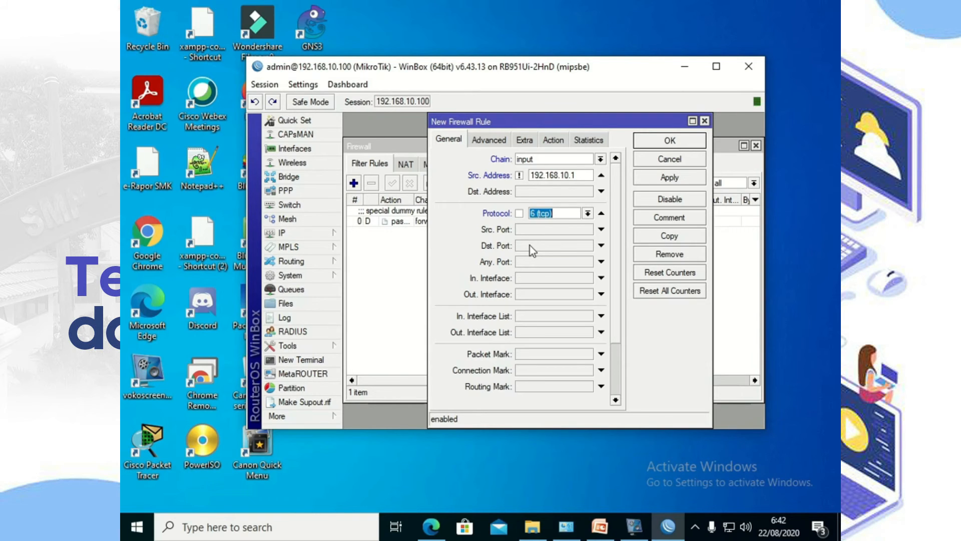
left_click(530, 245)
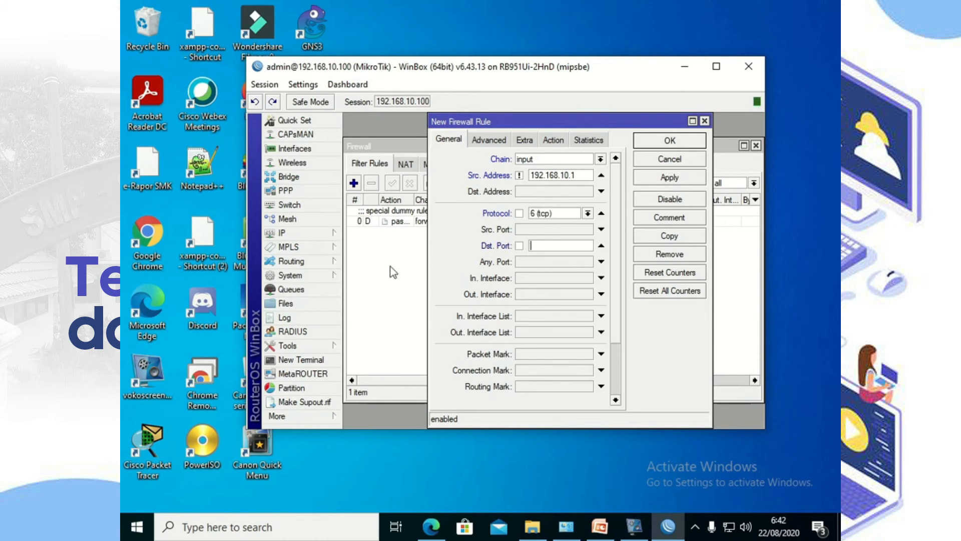
left_click(312, 235)
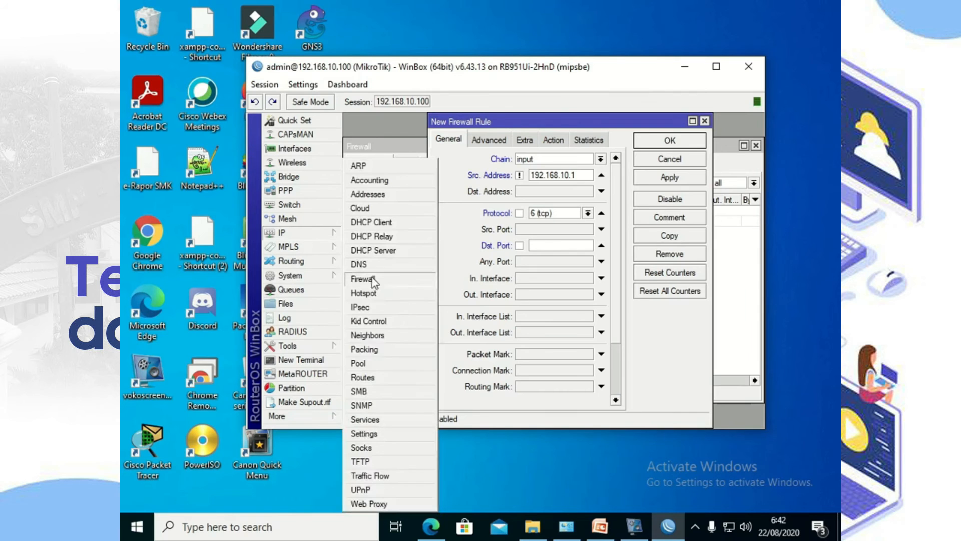
Step: Show the IP Services port list beside the rule and enter destination ports 22 and 23
left_click(390, 420)
left_click_drag(477, 158, 428, 271)
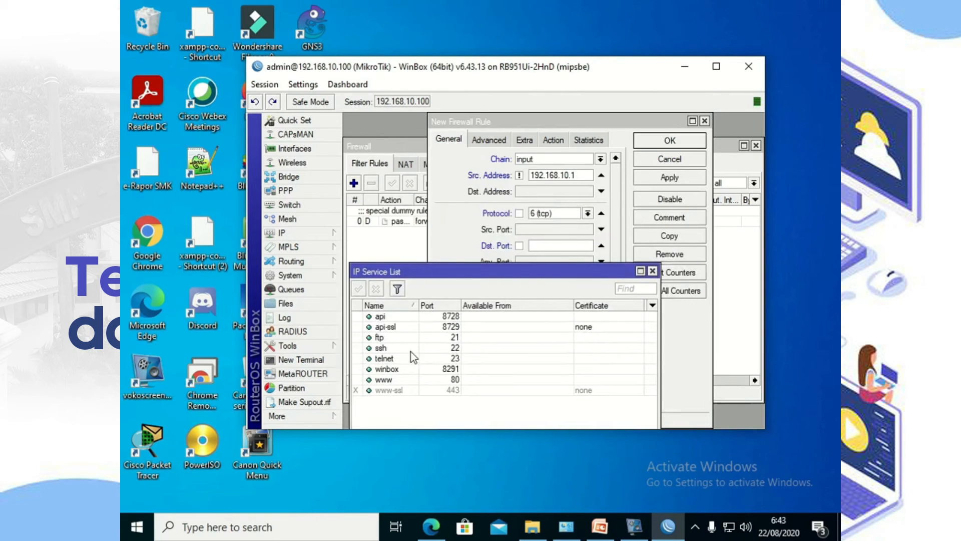
left_click(541, 244)
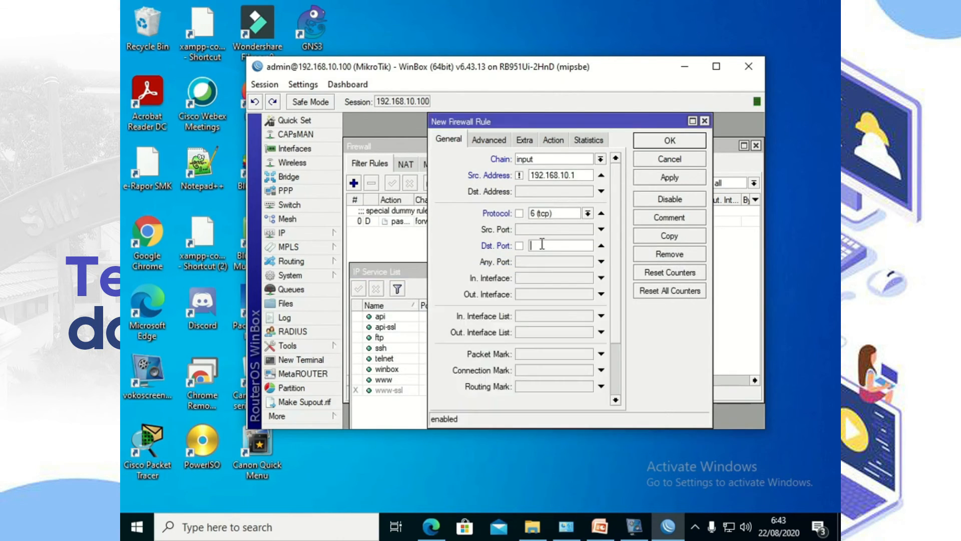
type("22")
left_click(383, 146)
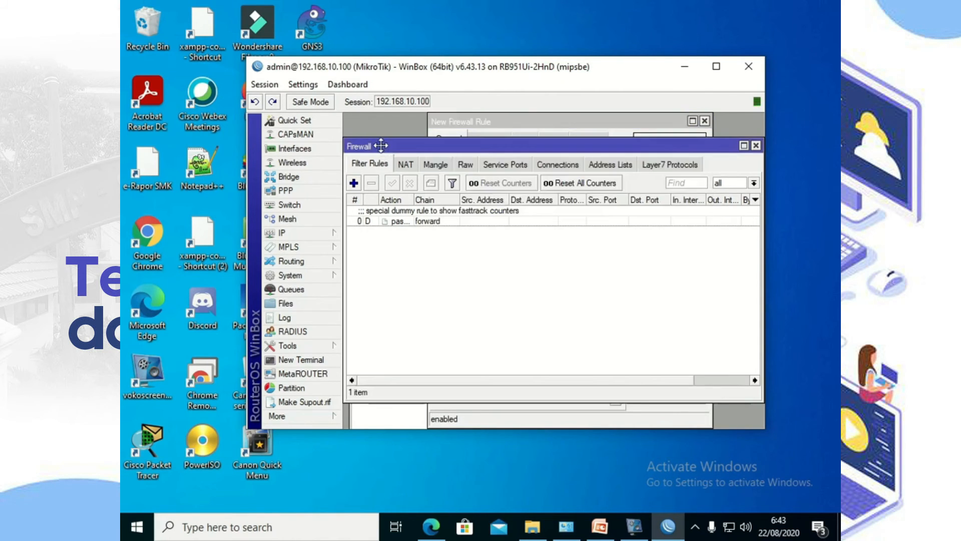
left_click(395, 418)
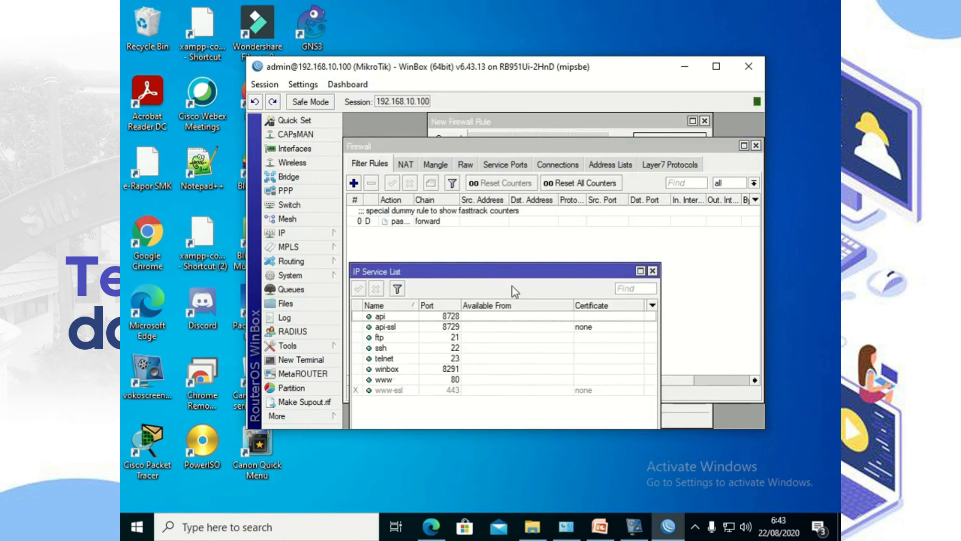
left_click(518, 126)
left_click(545, 245)
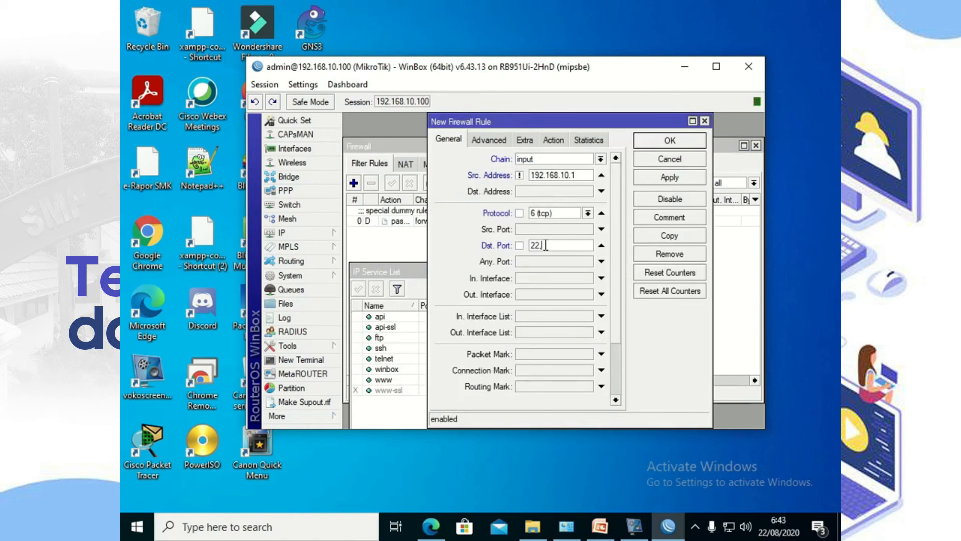
type("23,")
Step: Add destination ports 8291 and 80, checking each against the services list
left_click(393, 416)
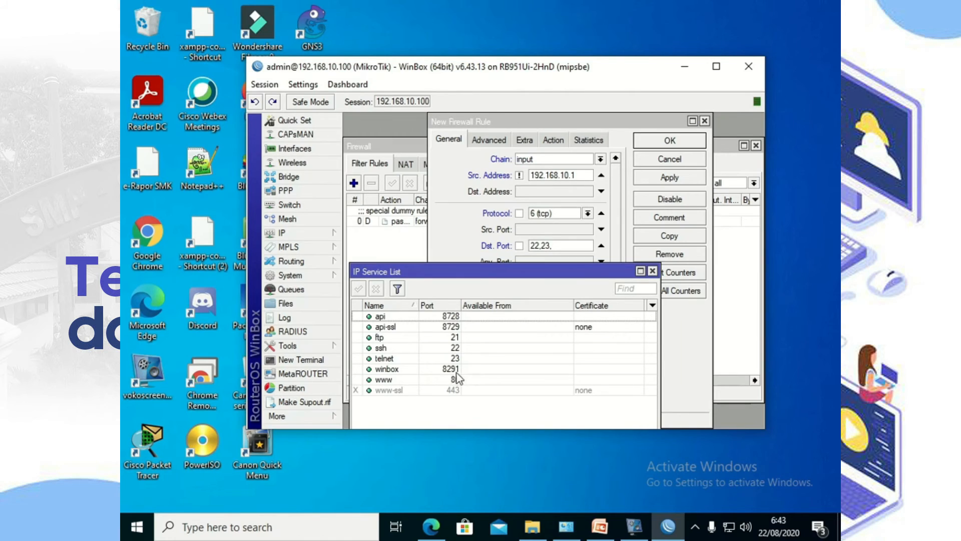
left_click(559, 243)
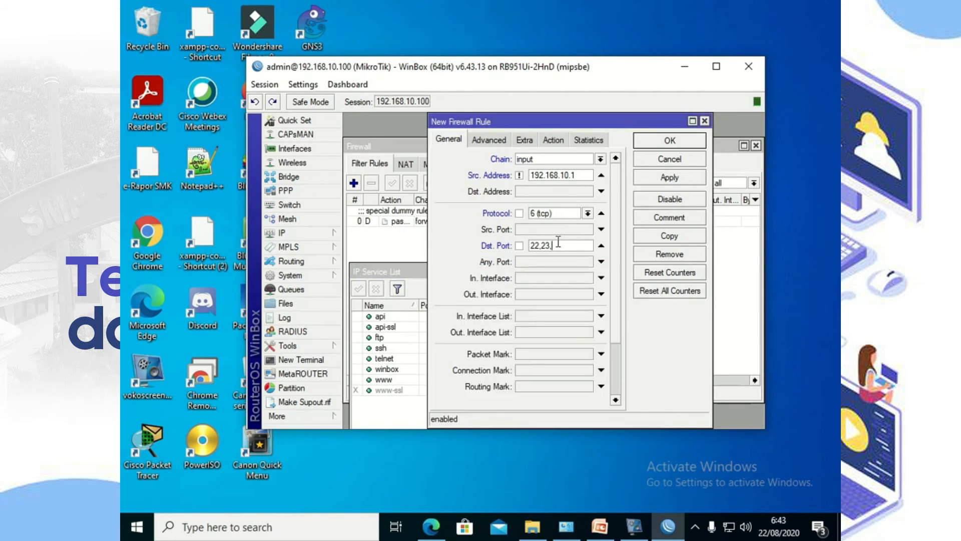
type("82")
left_click(410, 421)
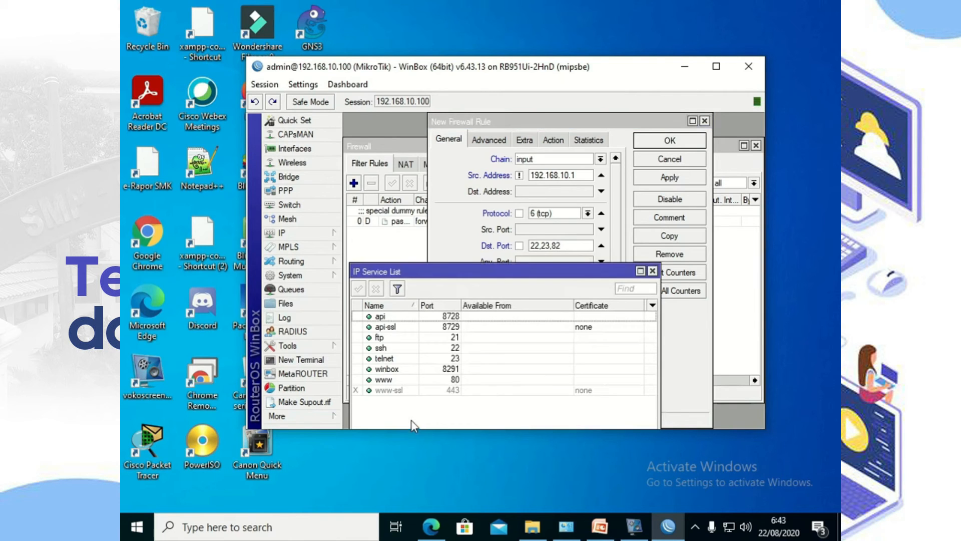
left_click(563, 245)
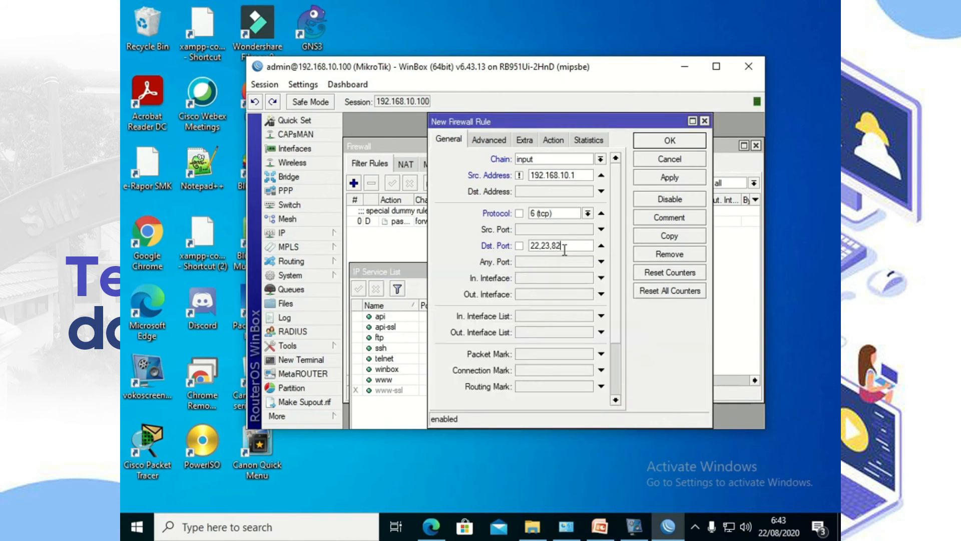
type("91,")
left_click(382, 418)
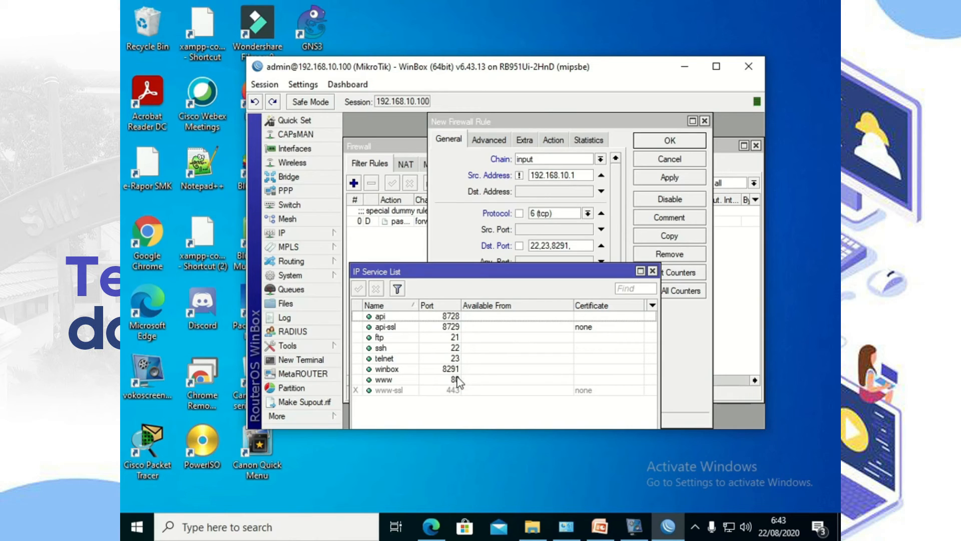
left_click(581, 245)
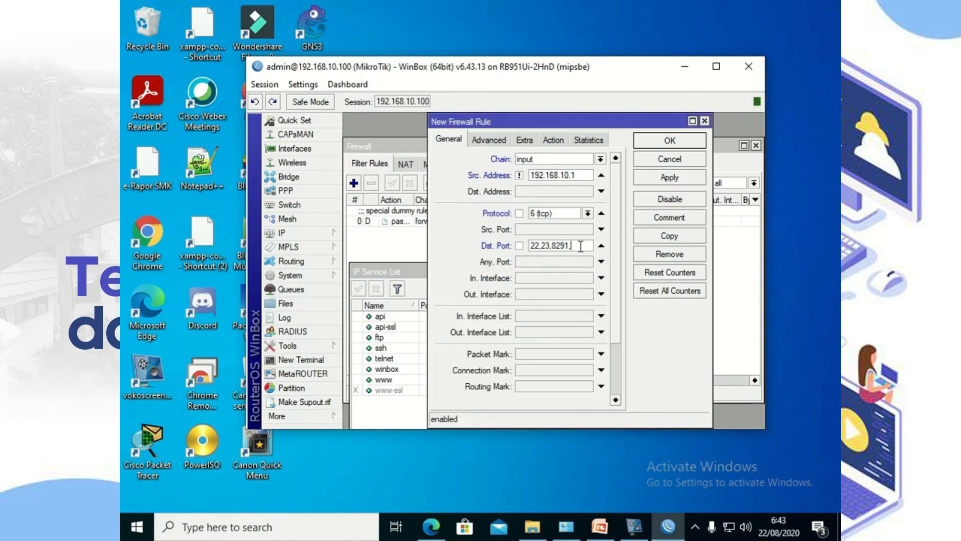
type("80")
Step: Set the rule's action to drop, apply and save it, then close WinBox
left_click(553, 144)
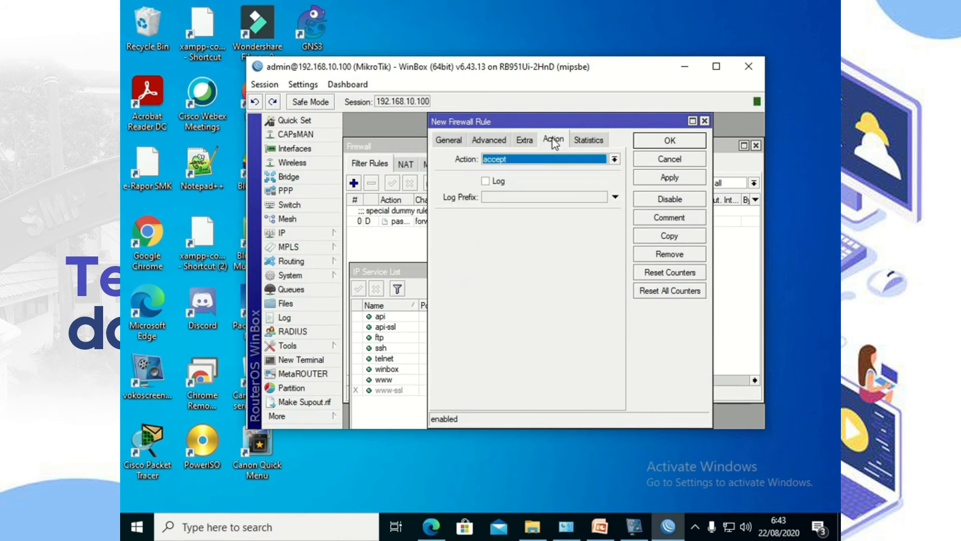
left_click(540, 159)
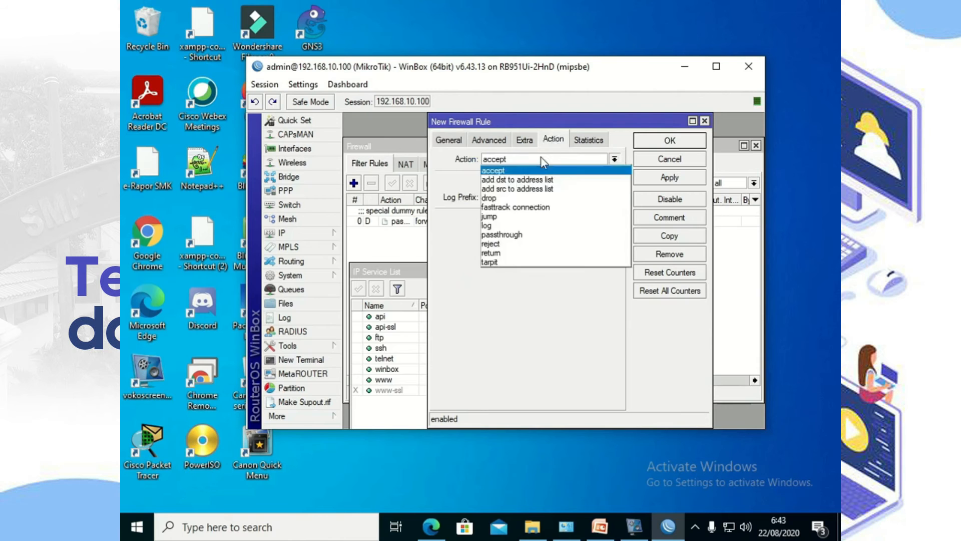
left_click(511, 199)
left_click(674, 182)
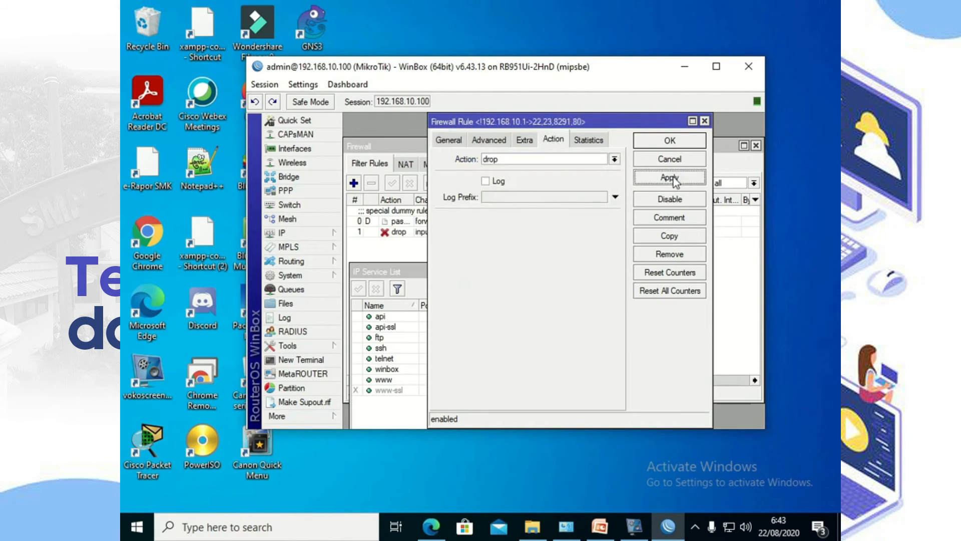
left_click(672, 141)
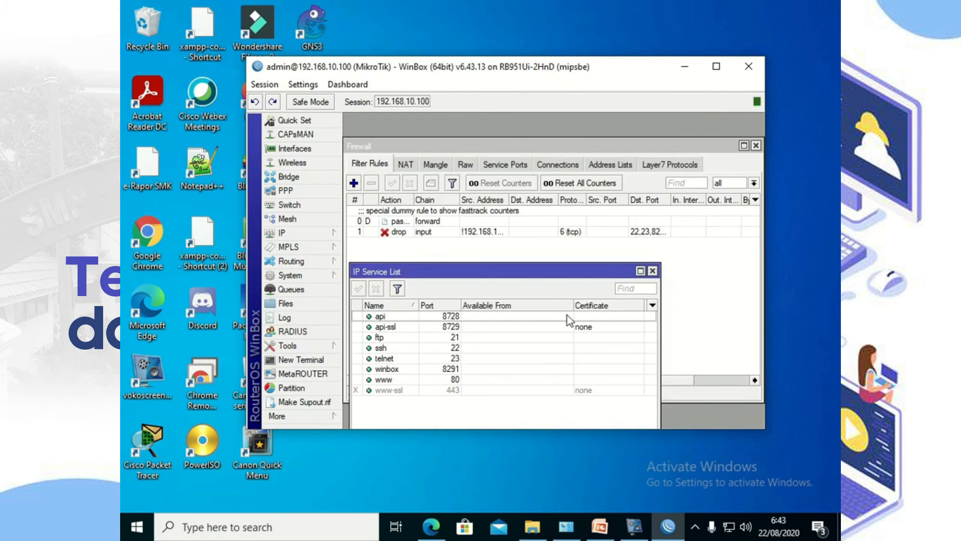
left_click(748, 68)
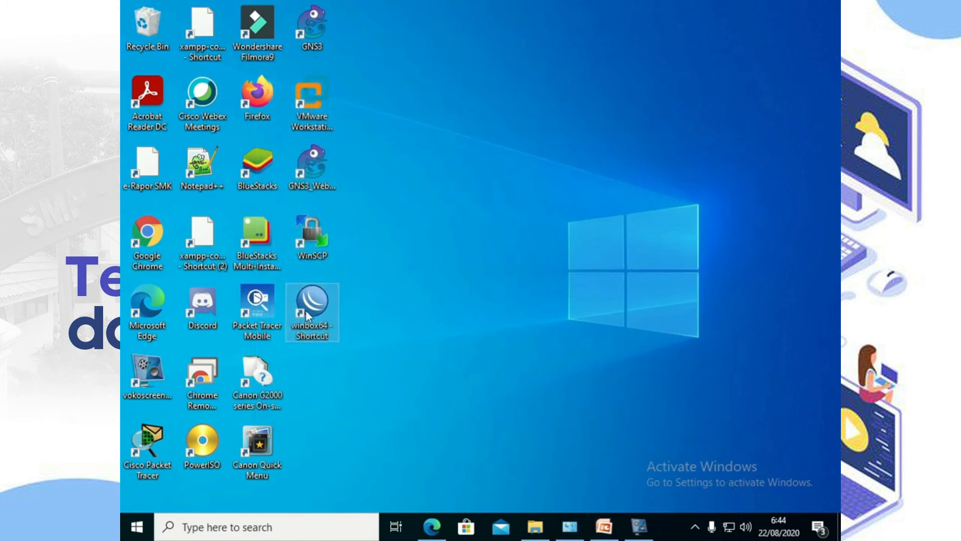
Step: Check the Ethernet 2 connection details to confirm the PC's IPv4 address 192.168.10.1
right_click(729, 526)
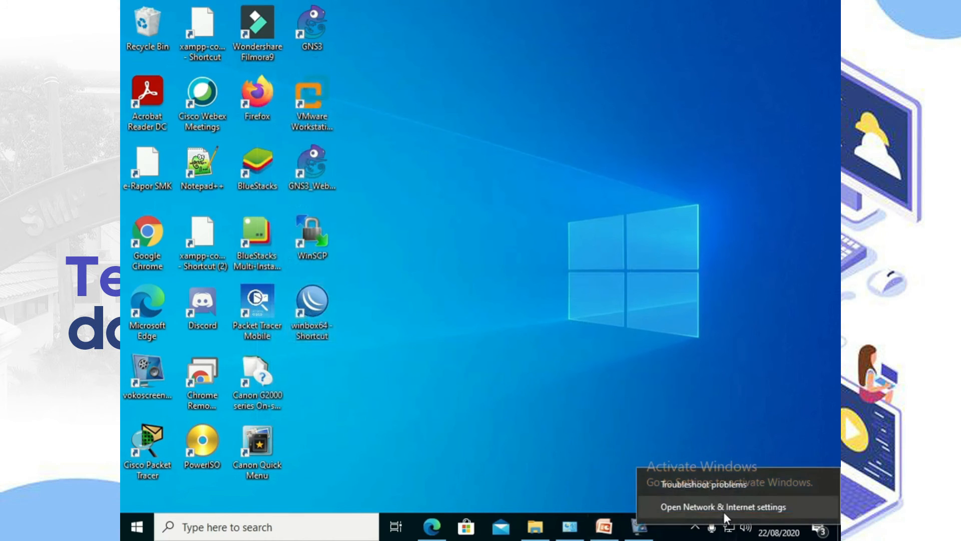
left_click(572, 379)
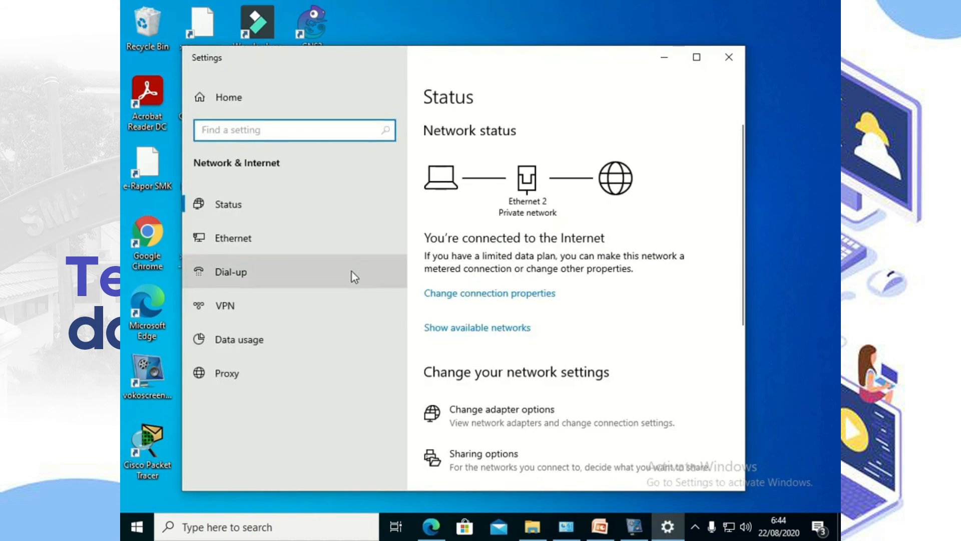
left_click(269, 245)
left_click(464, 273)
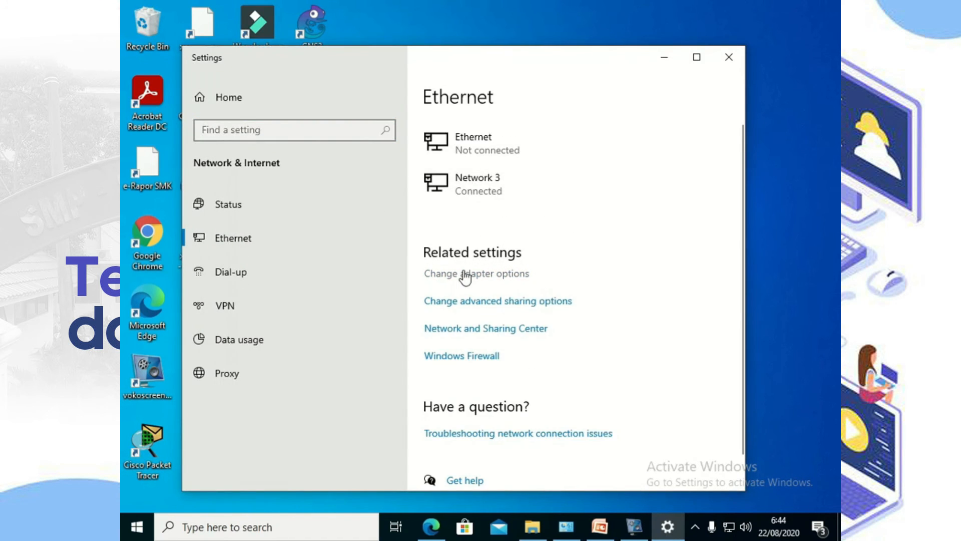
double_click(483, 159)
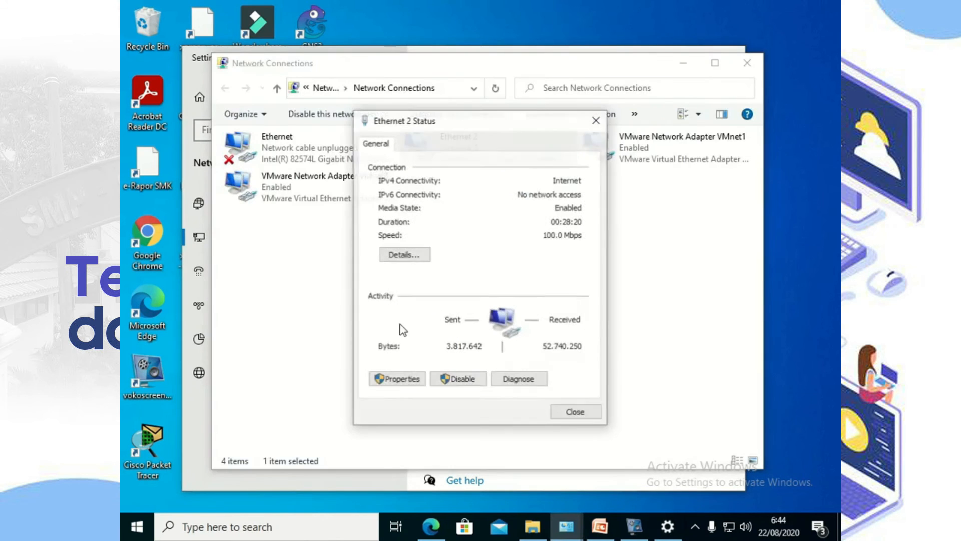
left_click(407, 257)
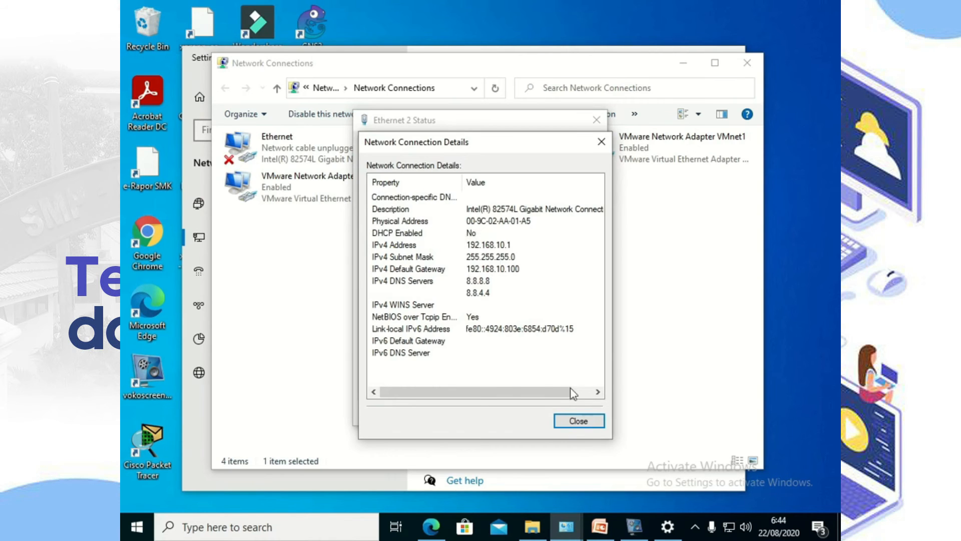
left_click(577, 421)
left_click(576, 412)
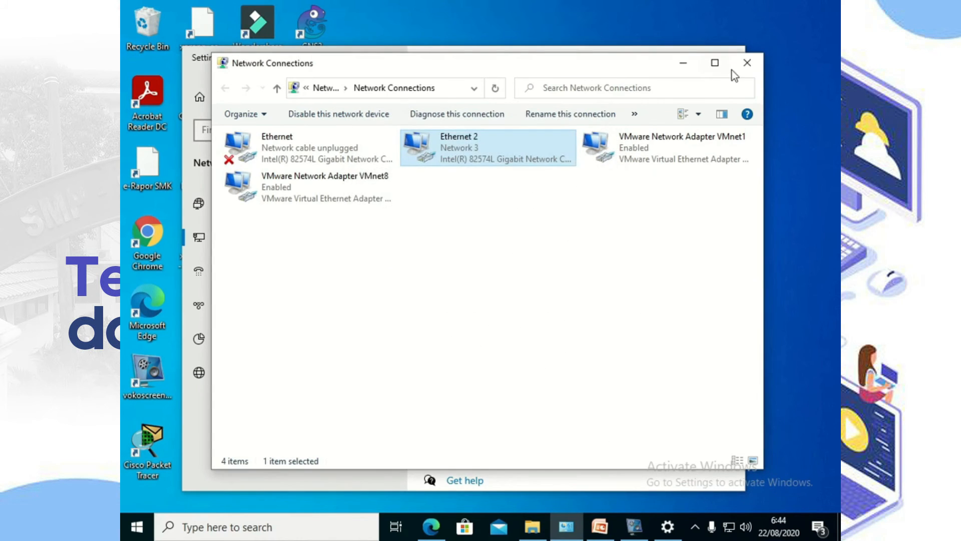
Step: Close Network Connections, minimize Settings, and relaunch WinBox
left_click(746, 64)
left_click(671, 59)
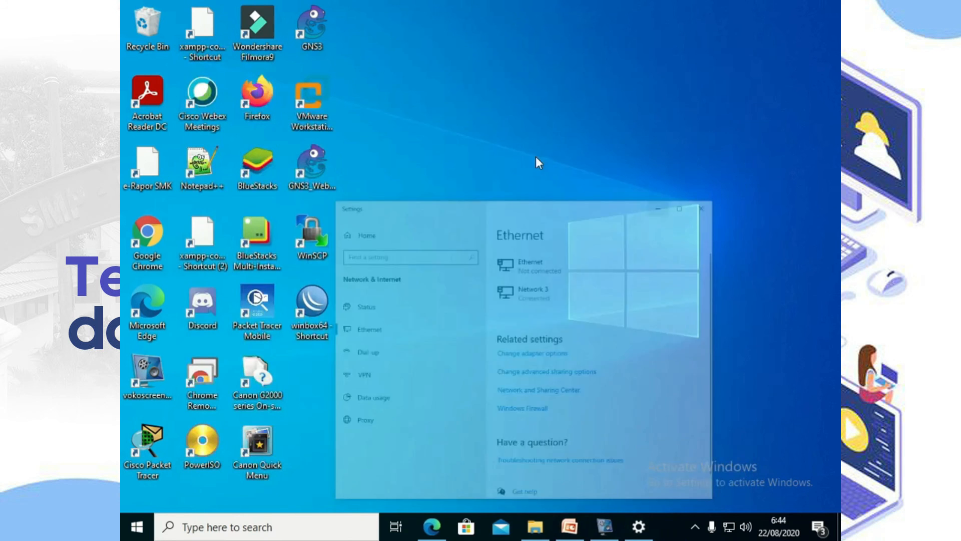
double_click(312, 302)
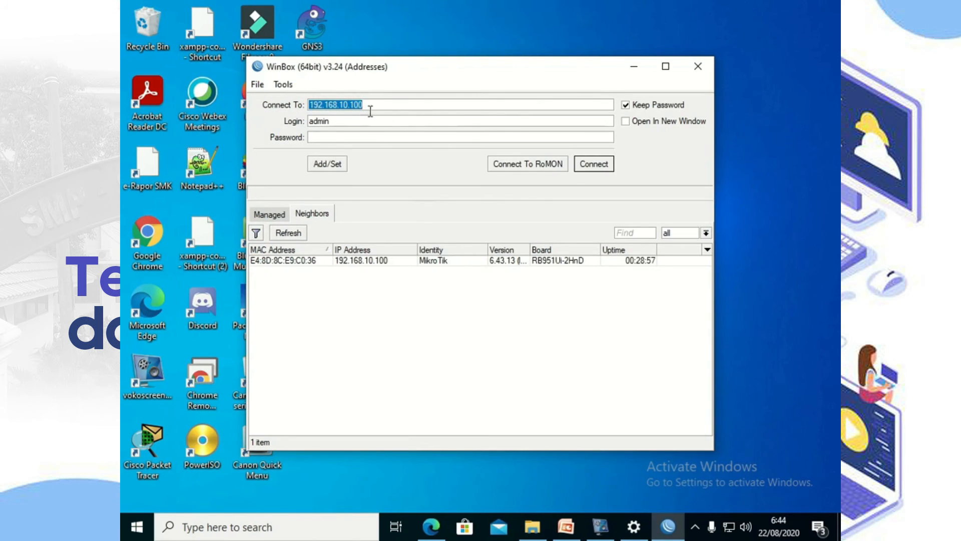
Step: Log in to the router at 192.168.10.100 and minimize the session window
left_click(602, 169)
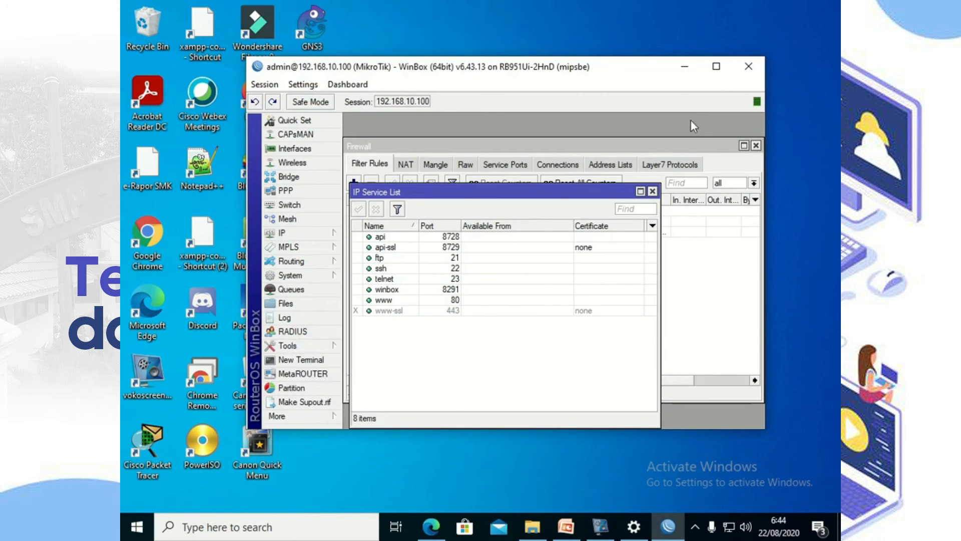
left_click(694, 73)
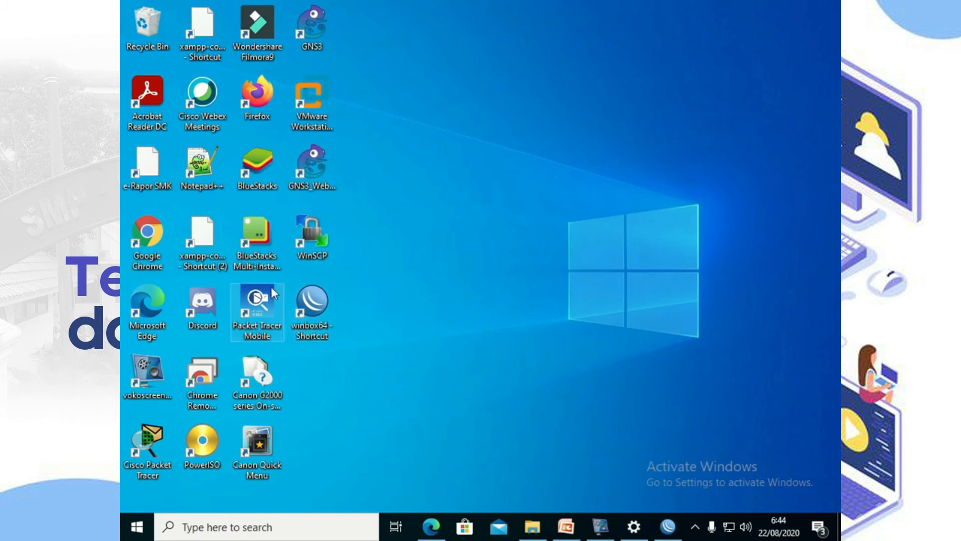
Step: Launch Chrome and load the router address 192.168.10.100
double_click(157, 237)
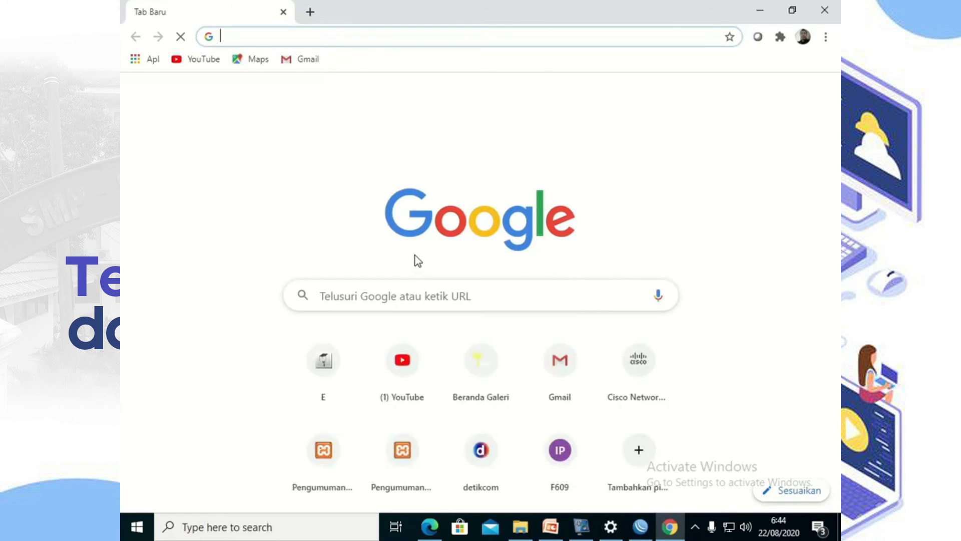
type("192.16")
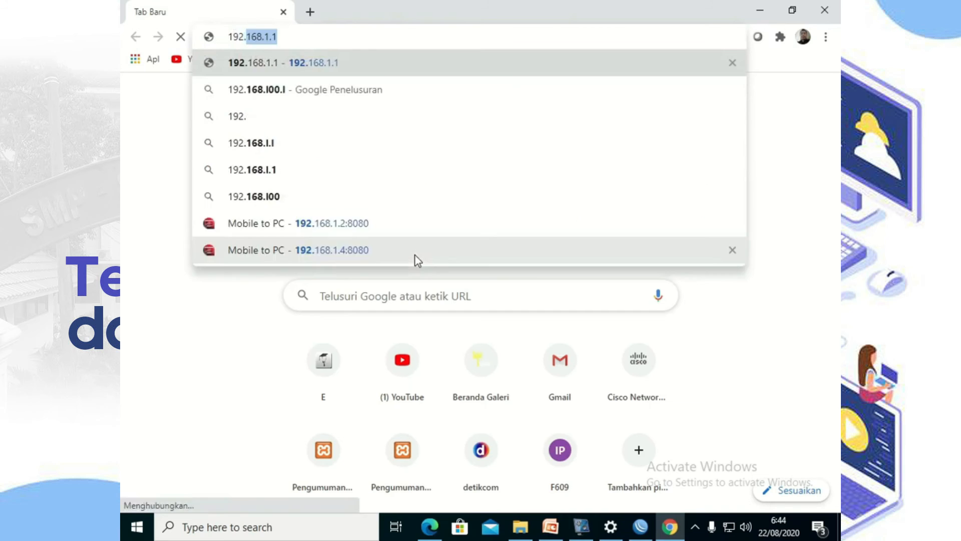
type("8.1.")
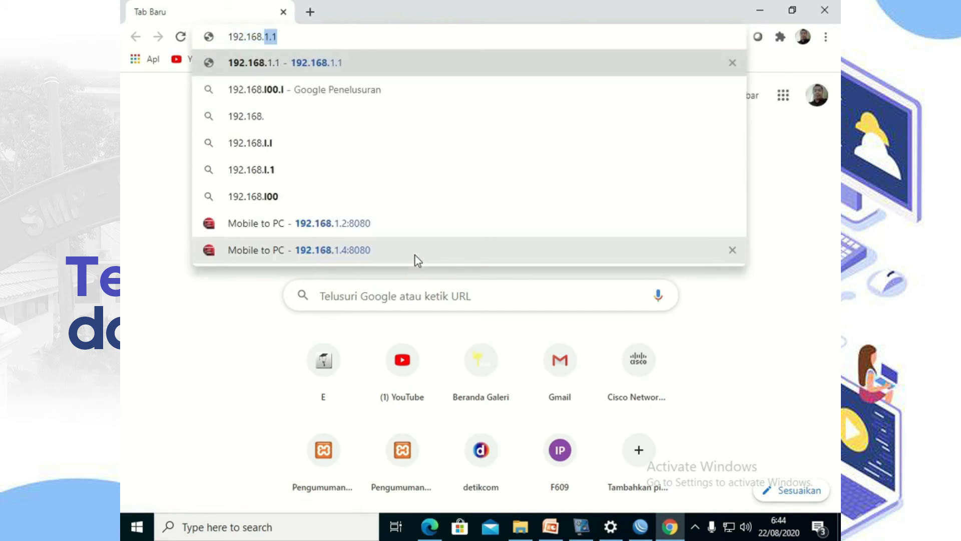
key("BackSpace")
key("BackSpace")
type("0.100")
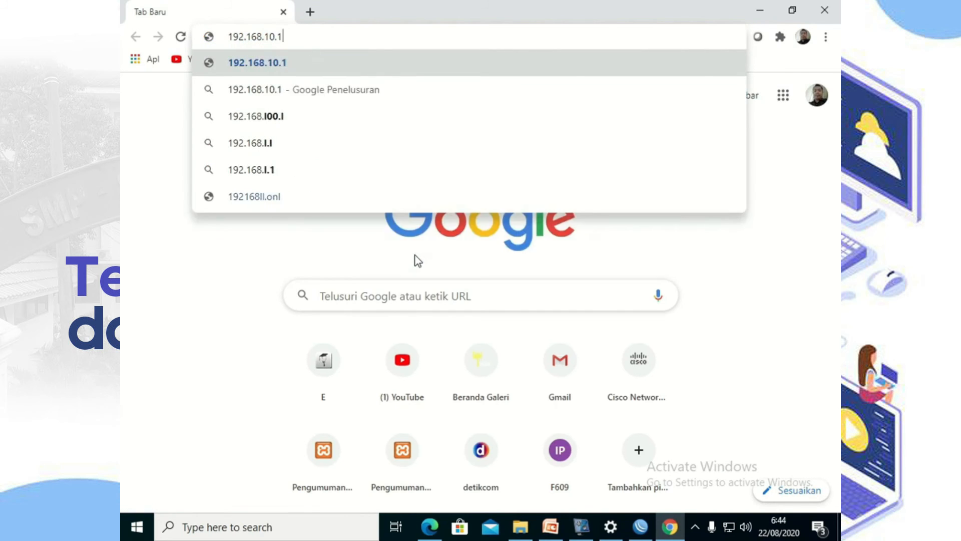
key("Return")
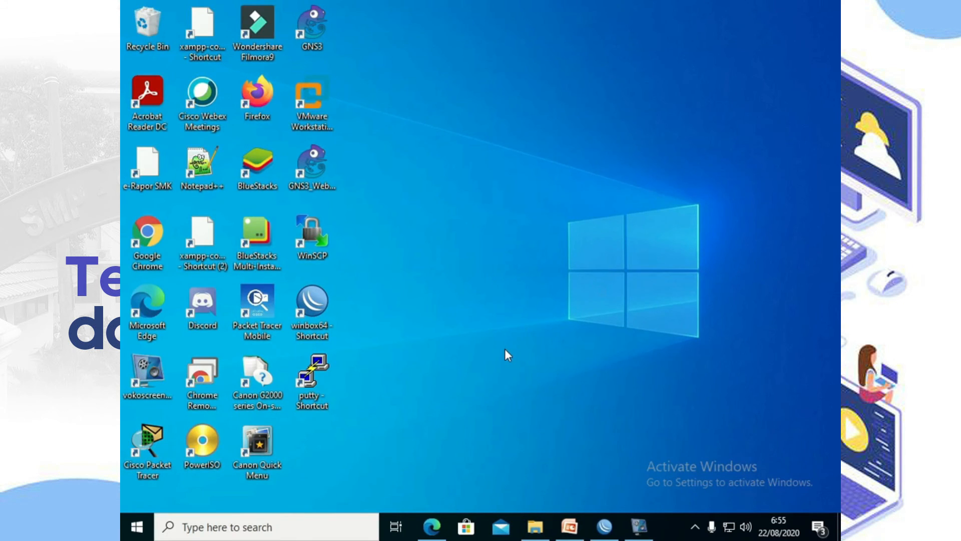
Step: SSH into 192.168.10.100 with PuTTY, accept the host key, log in as admin, then close the session
double_click(307, 385)
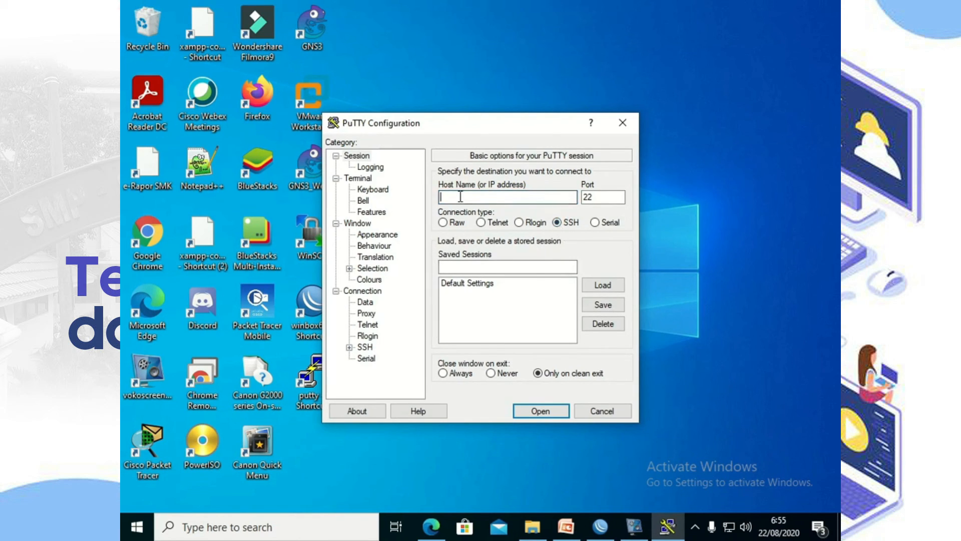
type("192")
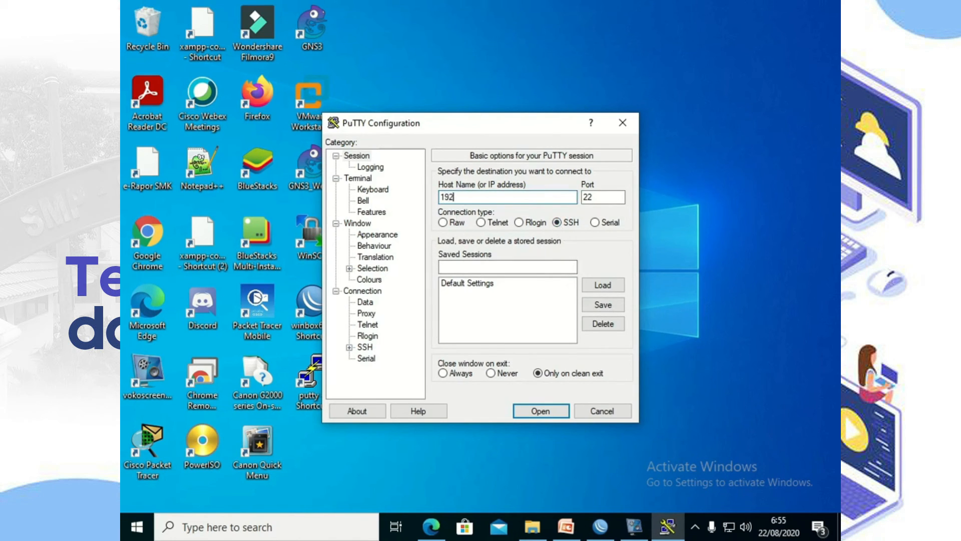
type(".168.10.100")
left_click(538, 409)
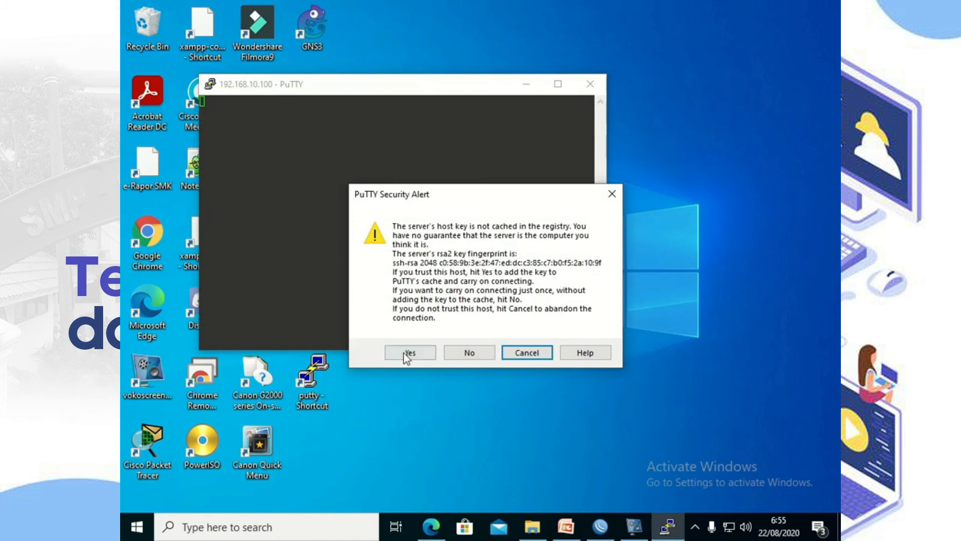
left_click(404, 352)
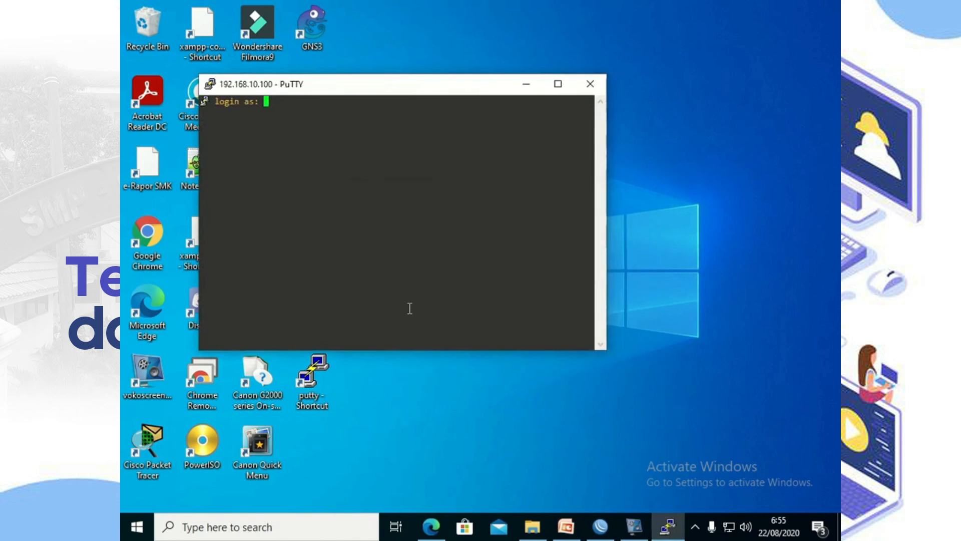
type("admin")
key("Return")
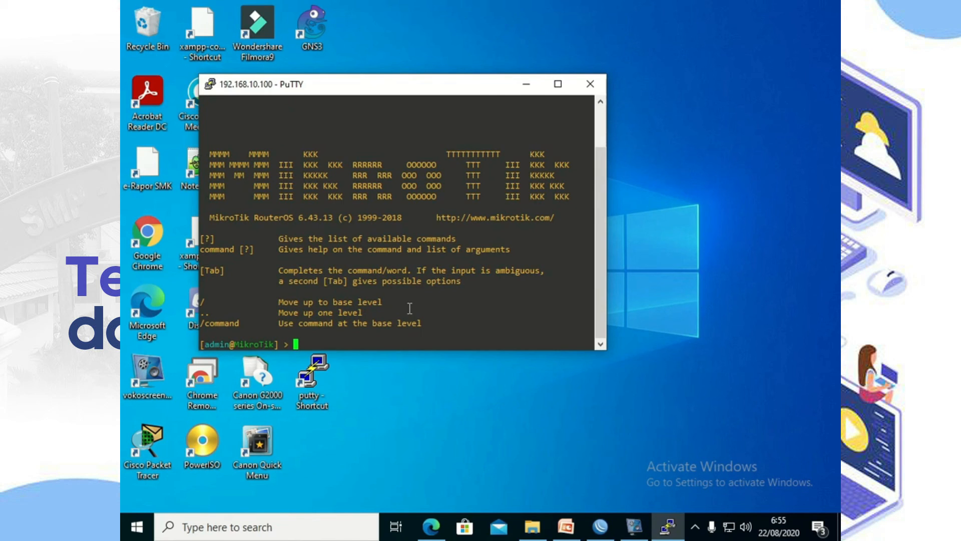
left_click(591, 84)
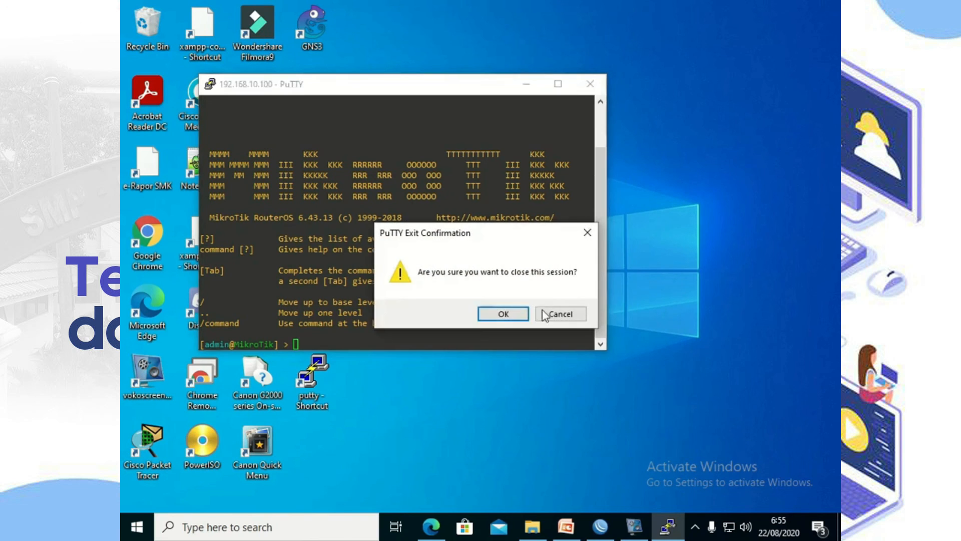
left_click(517, 313)
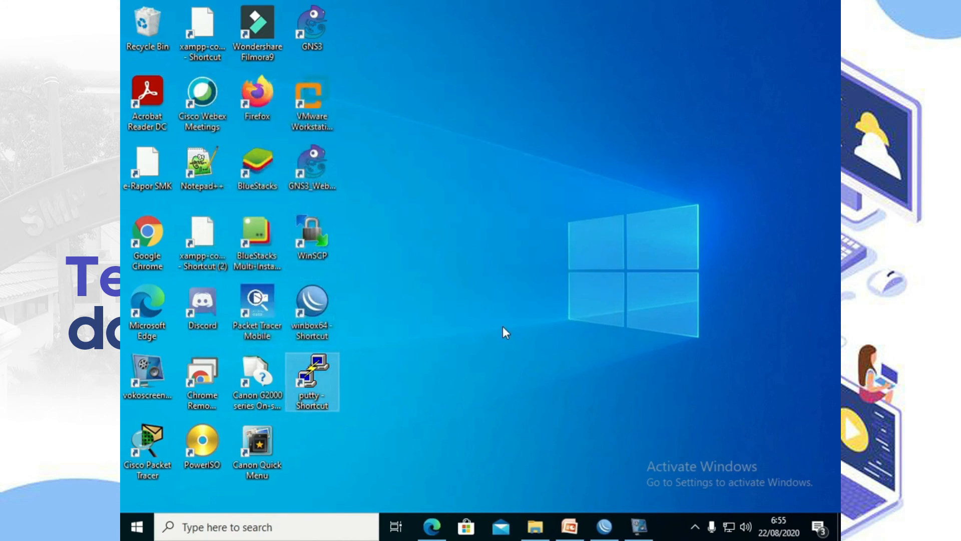
Step: Open a Telnet session in PuTTY to 192.168.10.100 and log in as admin
double_click(320, 377)
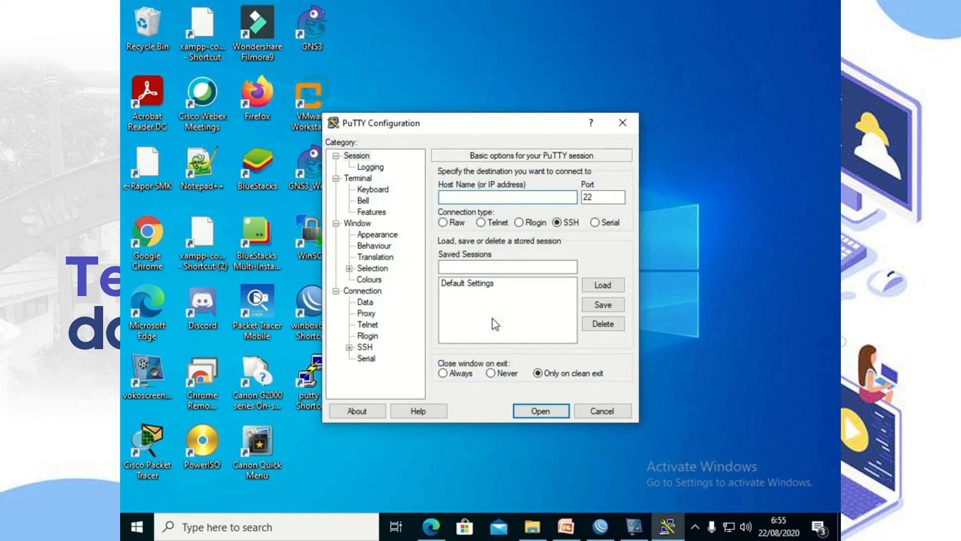
left_click(481, 223)
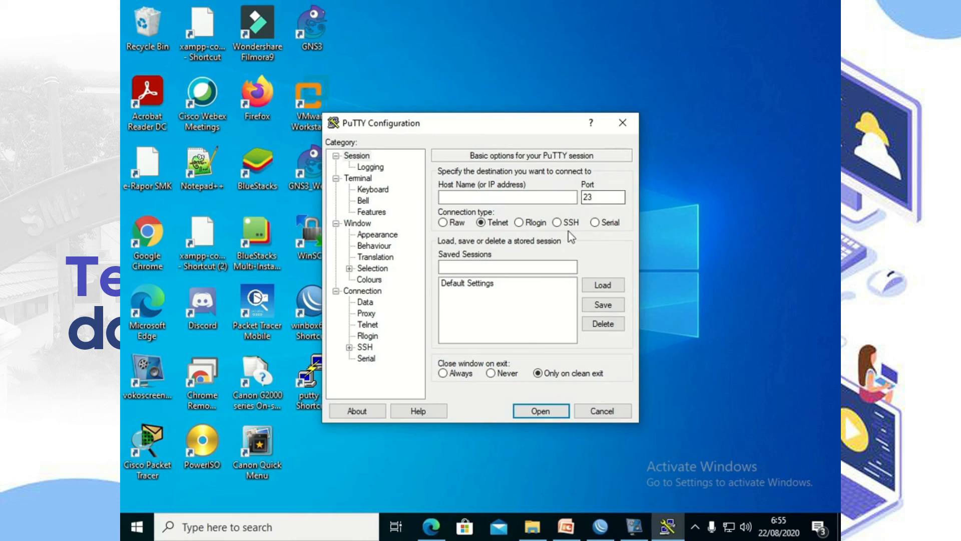
left_click(557, 224)
left_click(483, 224)
left_click(492, 196)
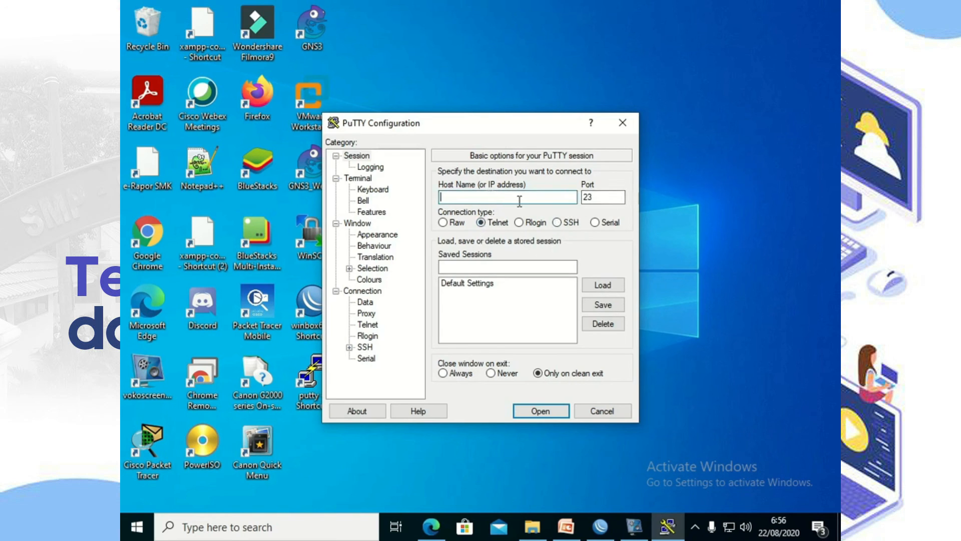
type("192.168.10.100")
key("Return")
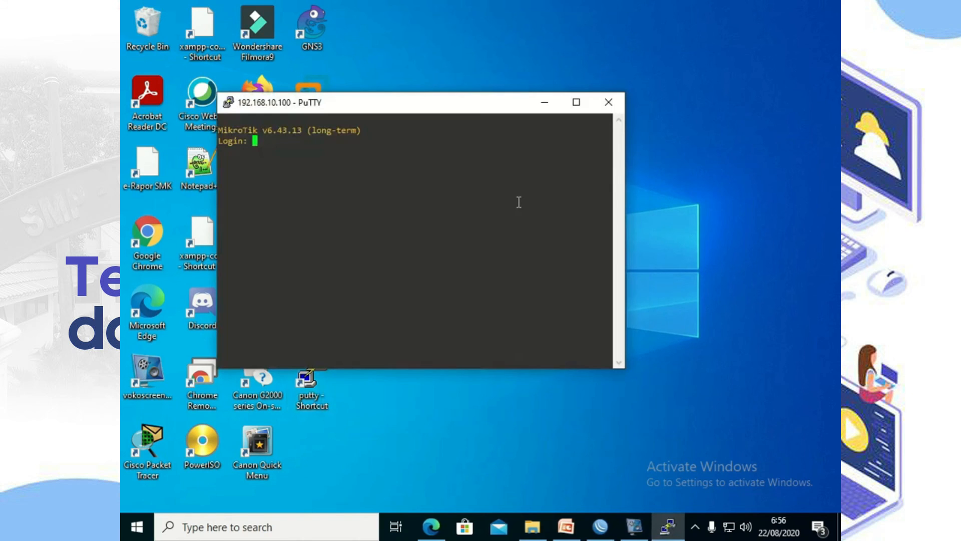
type("admin")
key("Return")
key("Return")
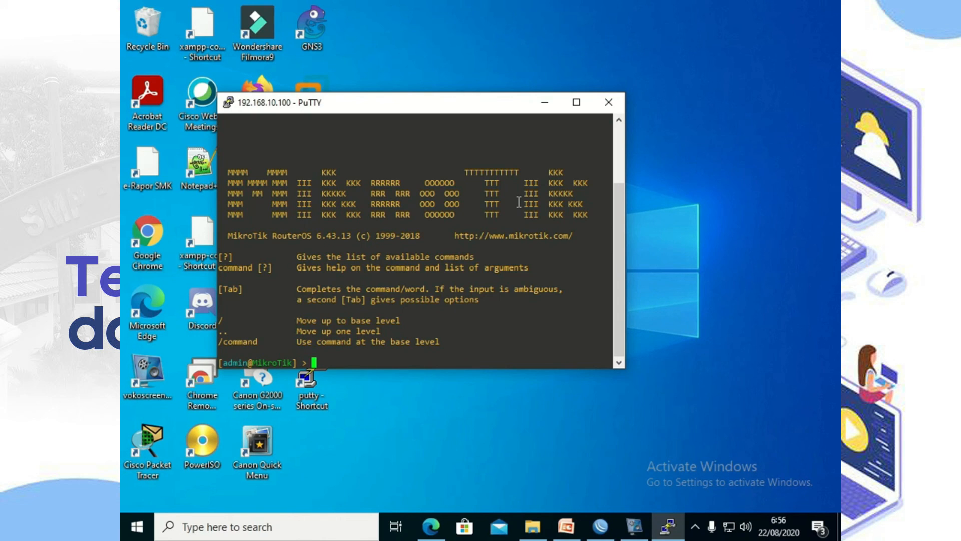
Step: Open Network & Internet settings, view the Network 3 connection, then close Settings
left_click(729, 527)
left_click(683, 490)
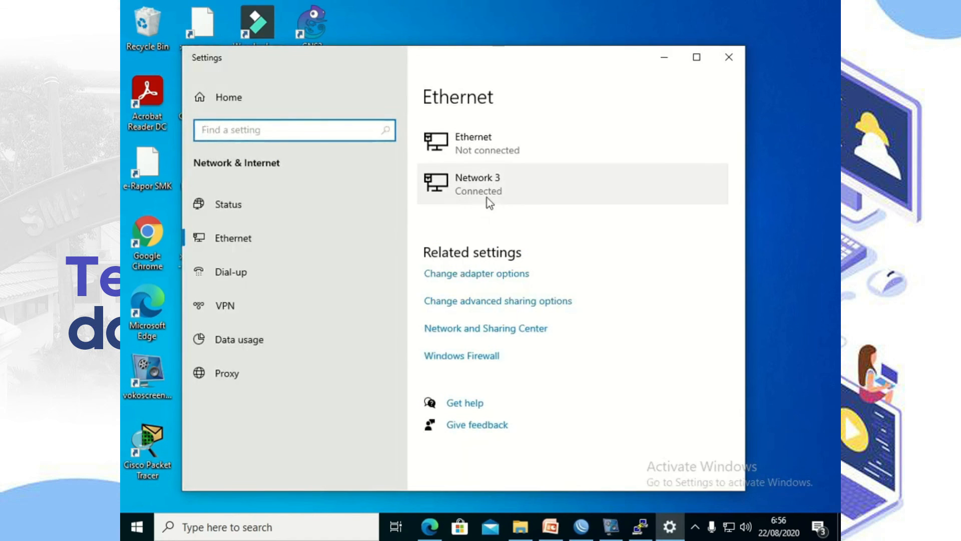
left_click(488, 191)
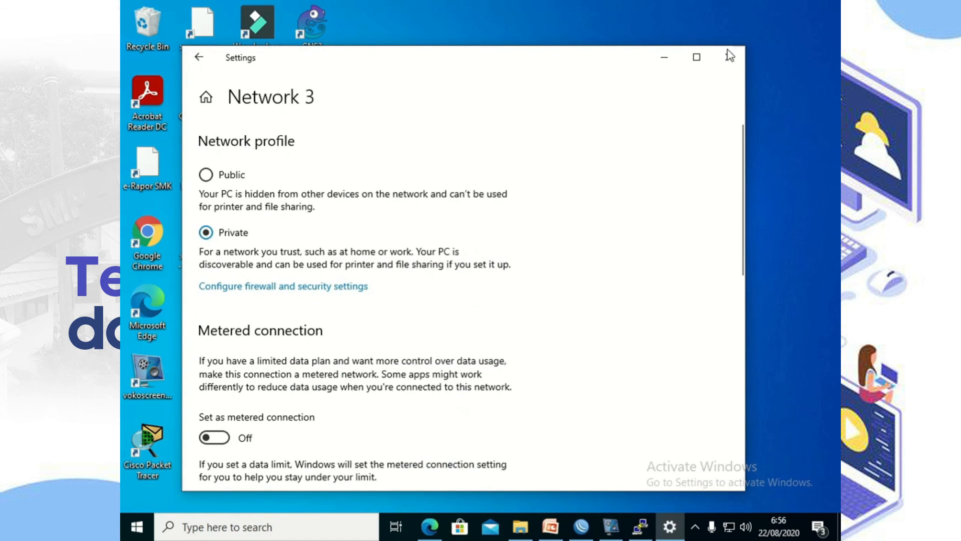
left_click(729, 58)
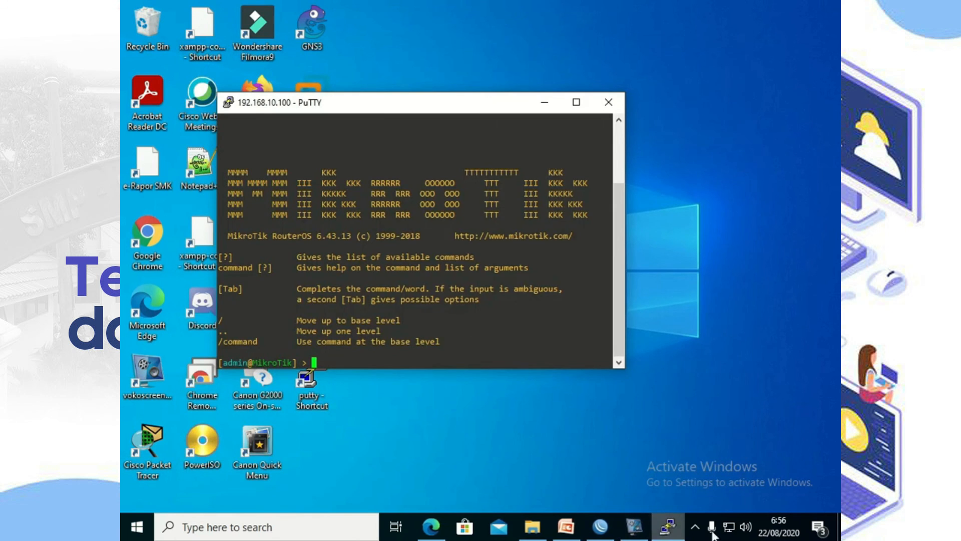
Step: Open the Ethernet 2 connection details showing IPv4 192.168.10.1 and gateway 192.168.10.100
right_click(729, 527)
key("Escape")
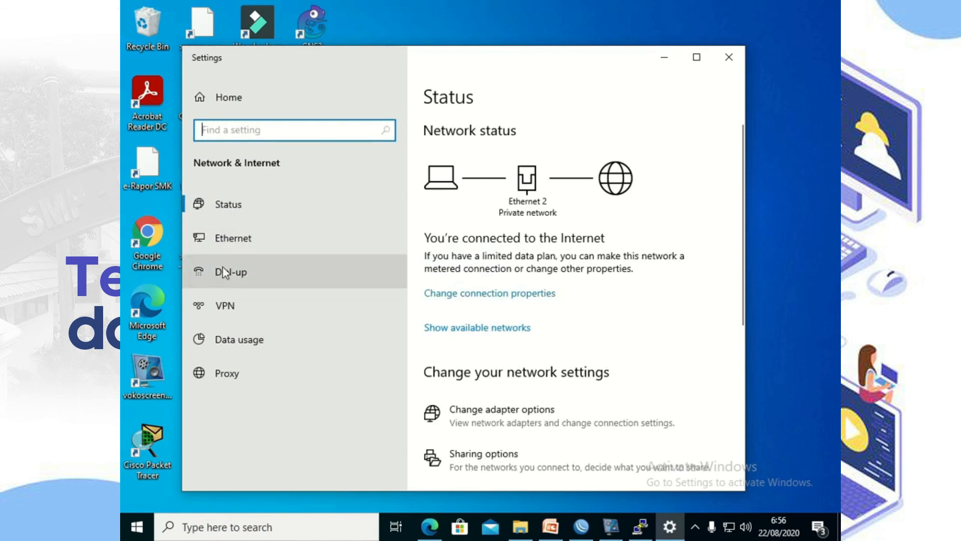
left_click(252, 249)
left_click(485, 276)
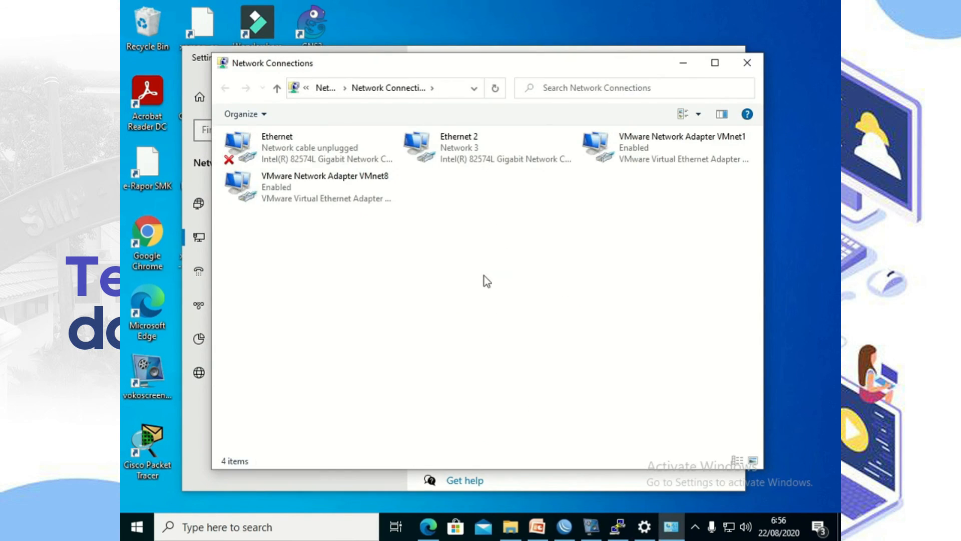
double_click(463, 153)
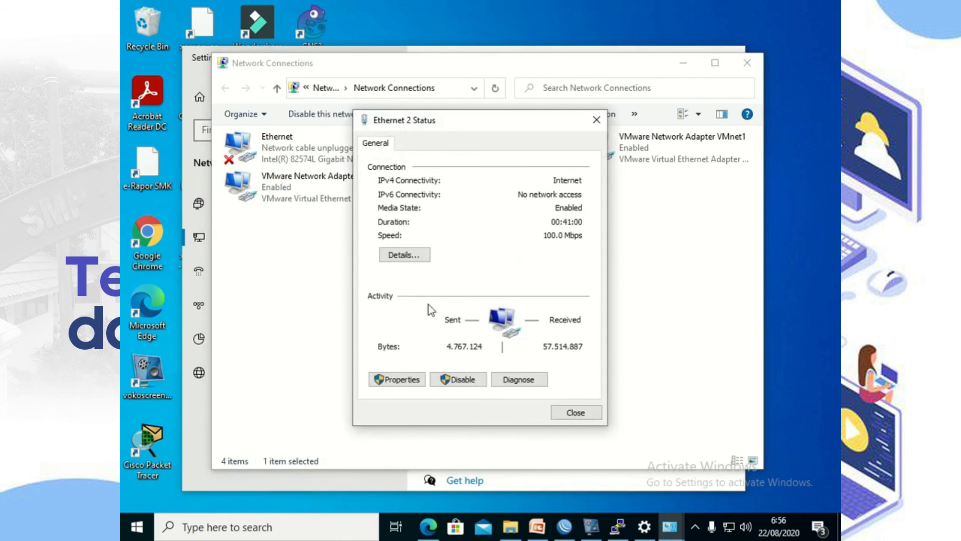
left_click(414, 256)
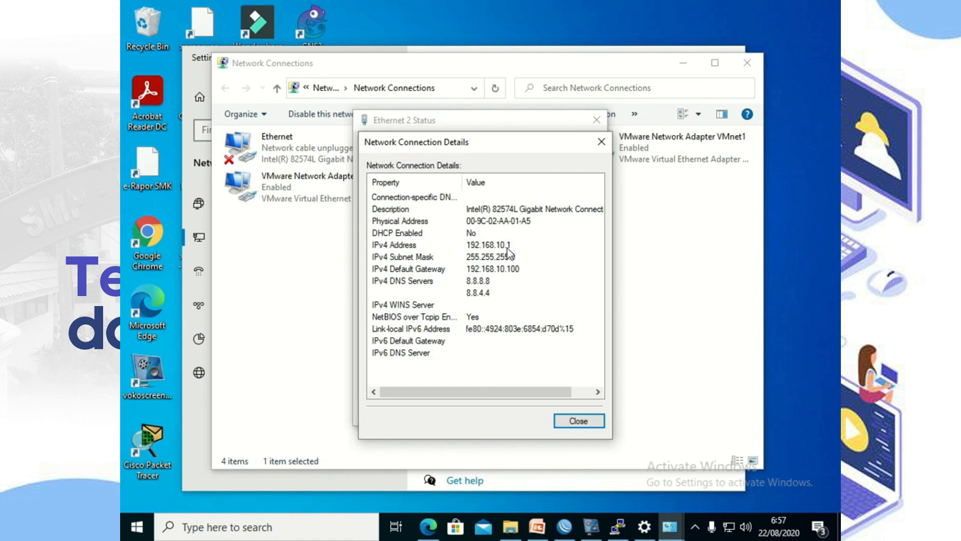
Step: Change Ethernet 2's IPv4 address to 192.168.10.2 and apply the adapter settings
left_click(586, 423)
key("Return")
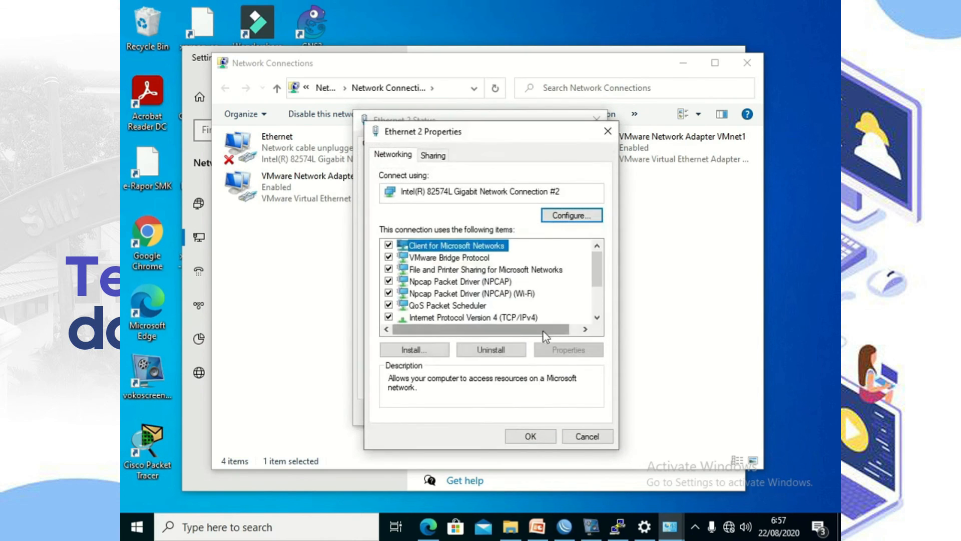
scroll(539, 316, "down", 1)
left_click(523, 283)
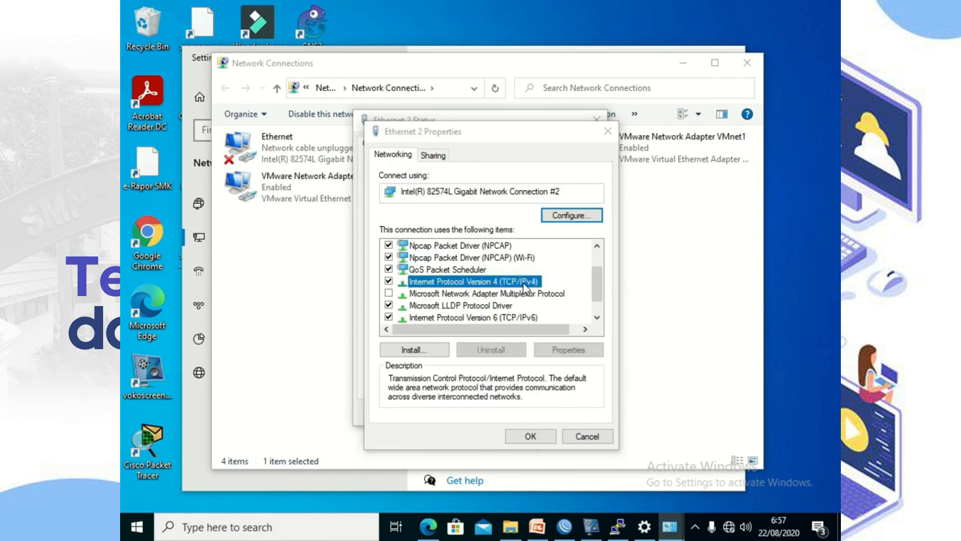
double_click(524, 283)
double_click(611, 304)
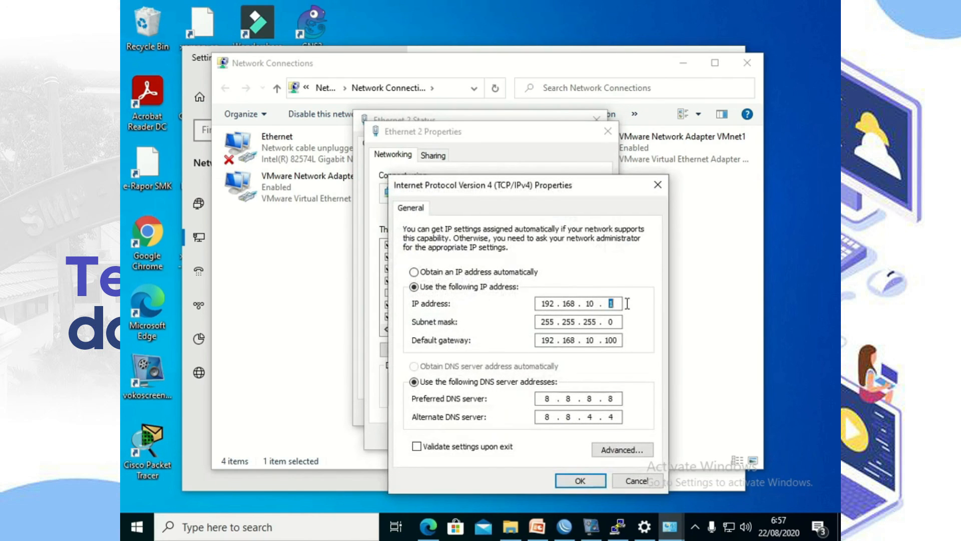
type("2")
left_click(579, 481)
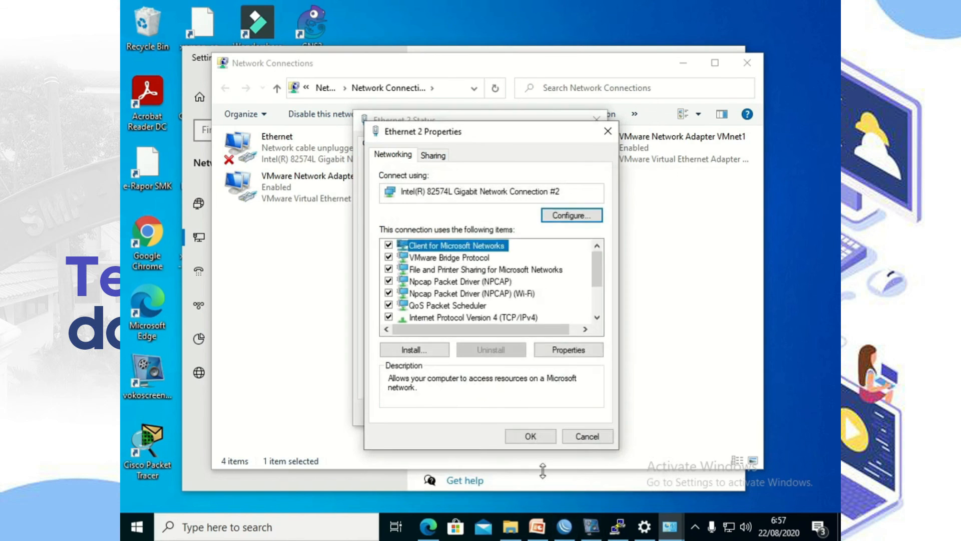
left_click(530, 436)
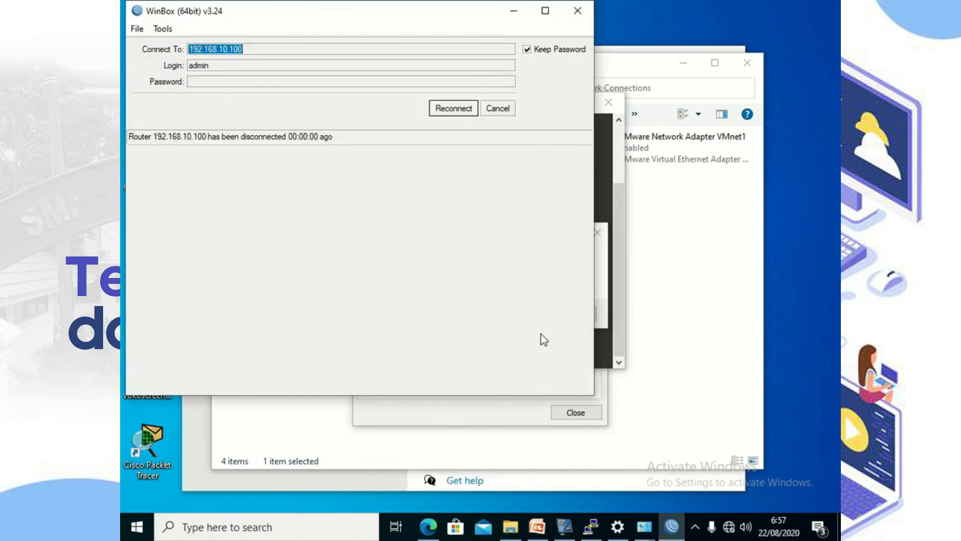
Step: Close the Ethernet 2 status, the disconnected WinBox and the failed PuTTY session
left_click(453, 425)
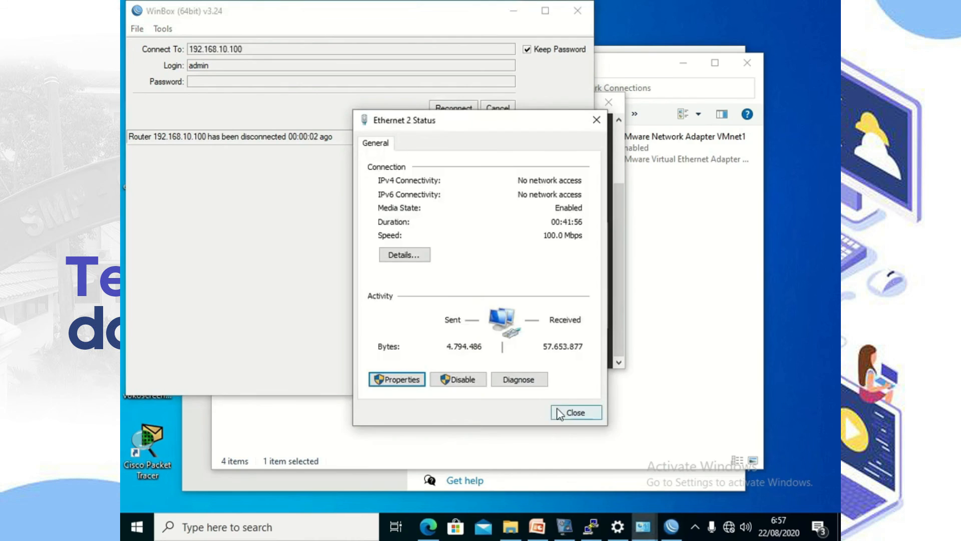
left_click(561, 412)
left_click(629, 407)
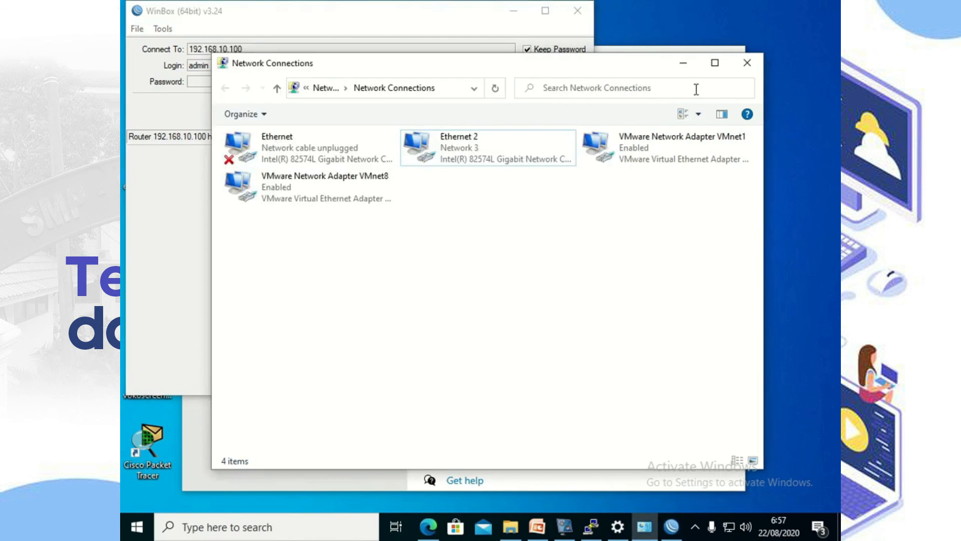
left_click(494, 28)
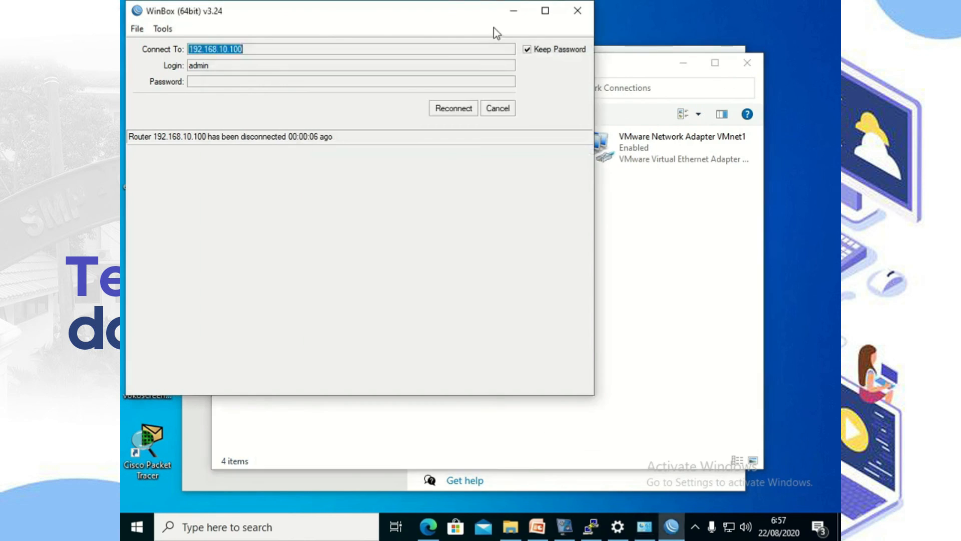
left_click(577, 11)
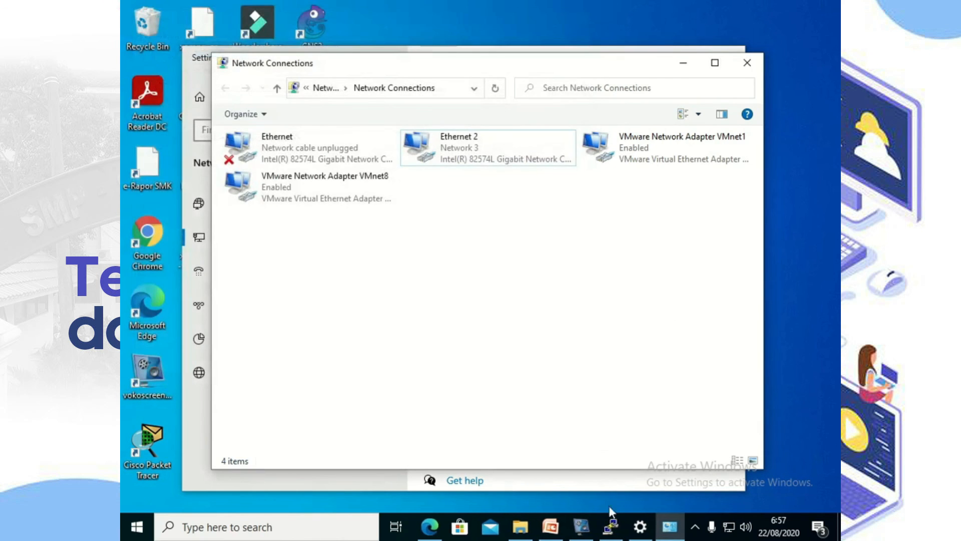
left_click(605, 525)
left_click(571, 314)
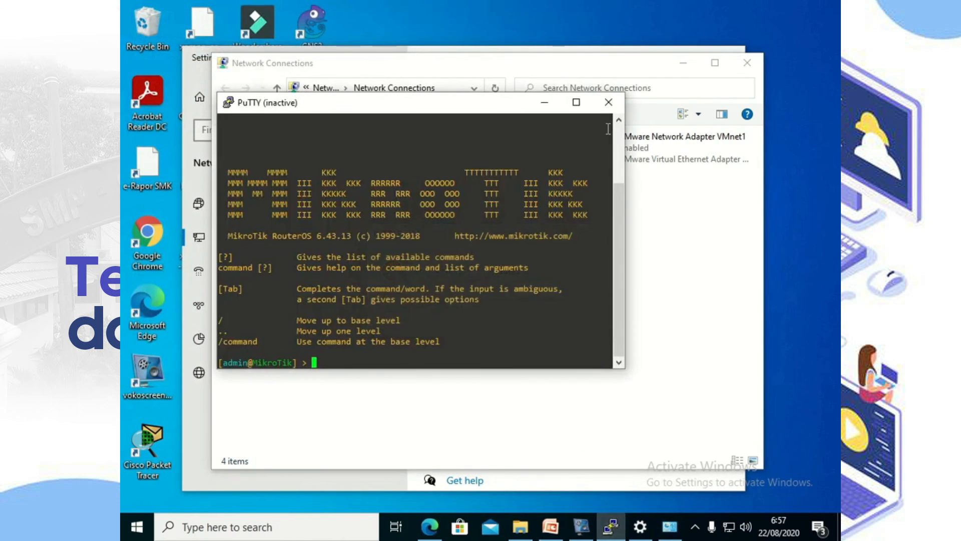
left_click(608, 103)
Step: Confirm in Ethernet 2's connection details that IPv4 is now 192.168.10.2, then close them
double_click(500, 149)
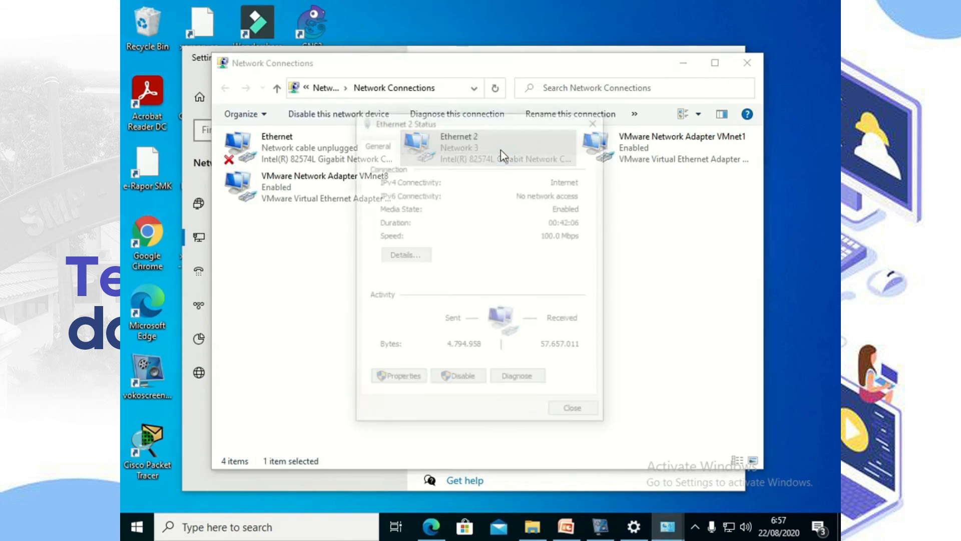
left_click(420, 259)
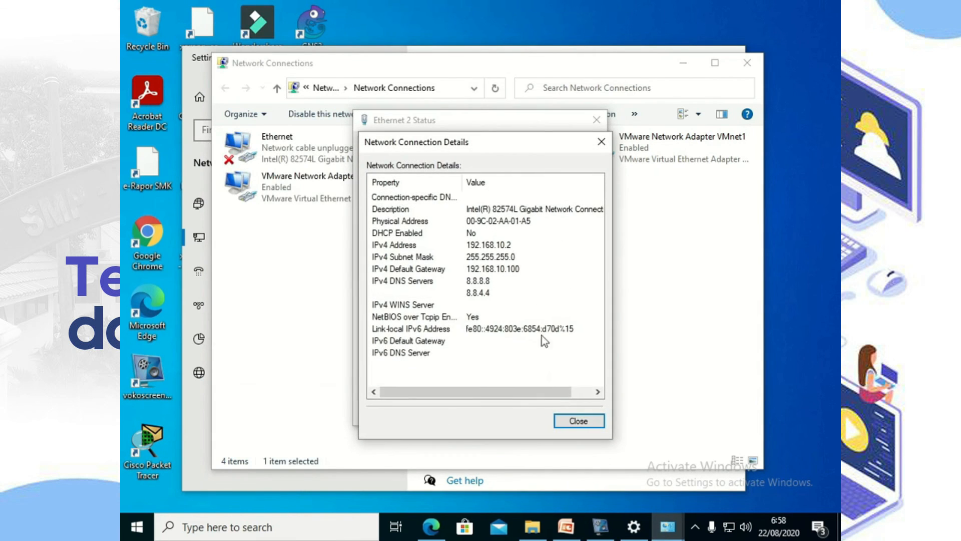
left_click(579, 425)
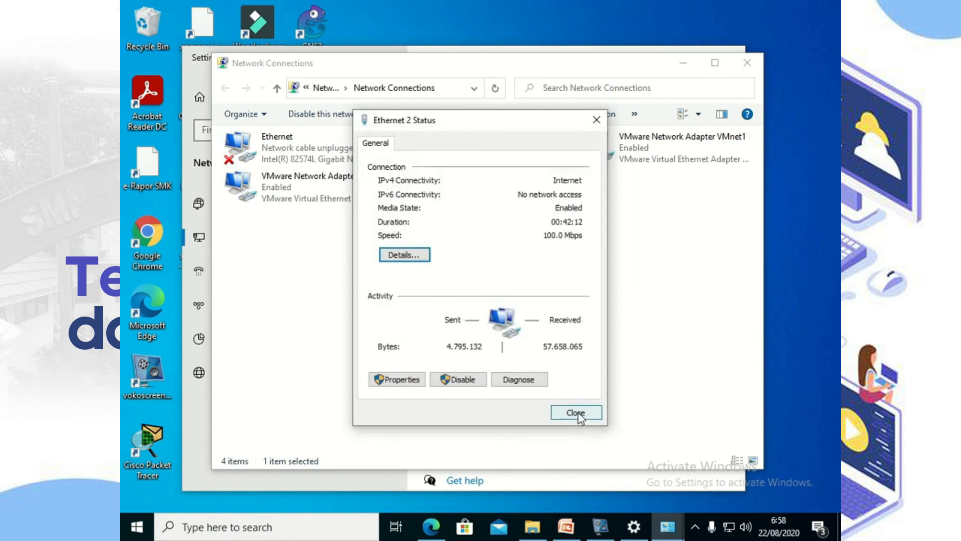
left_click(580, 419)
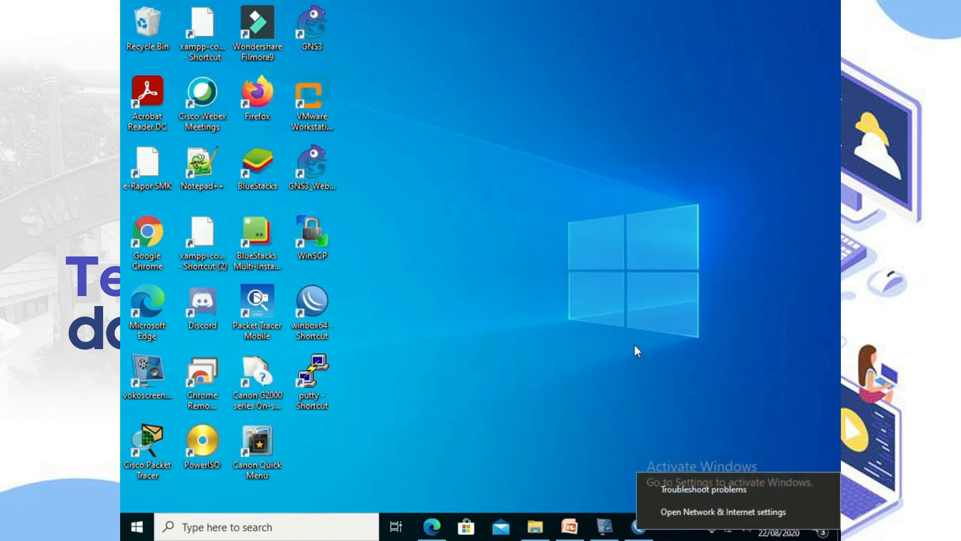
left_click(635, 345)
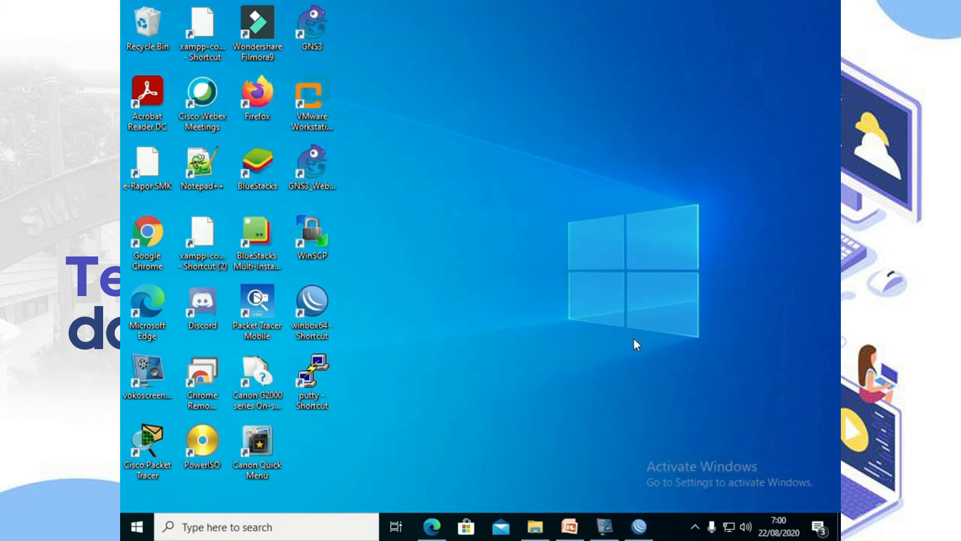
double_click(326, 326)
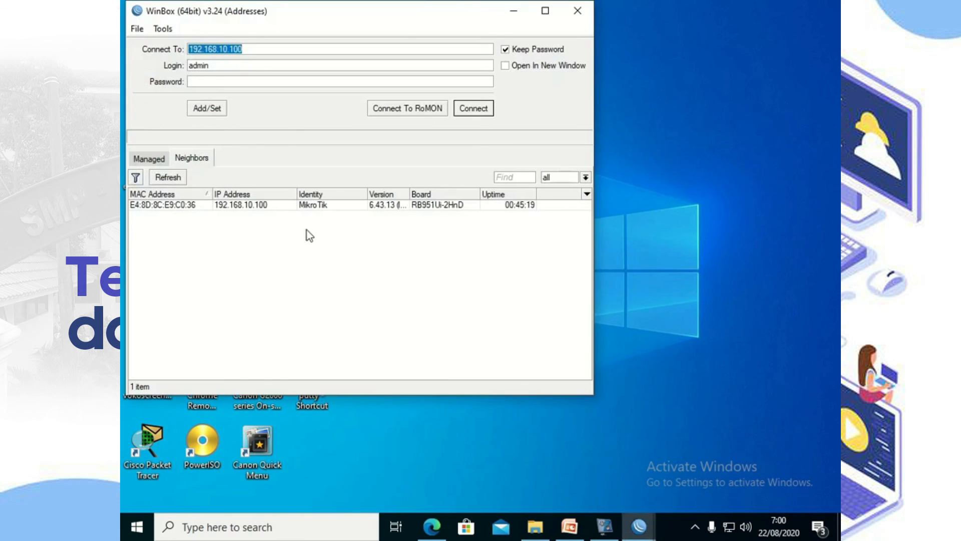
left_click(472, 116)
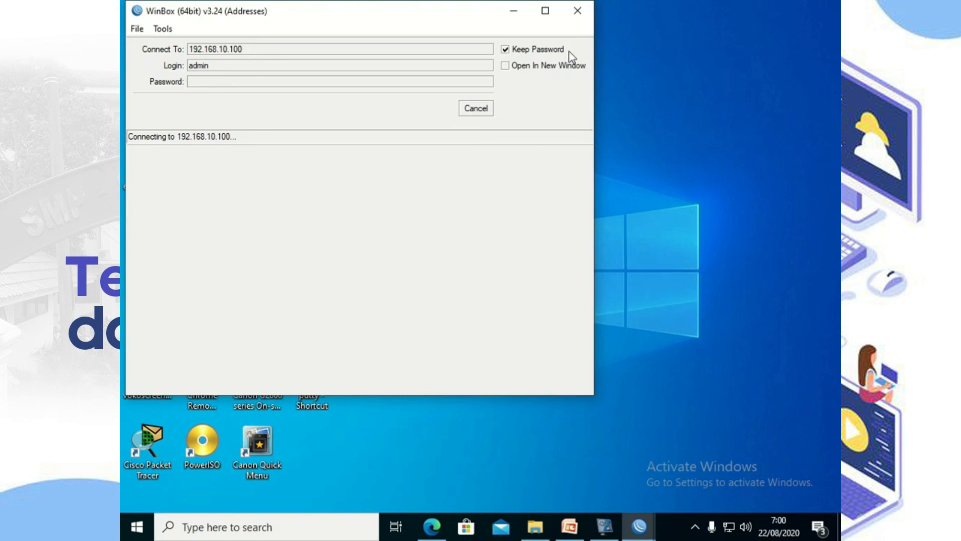
left_click(578, 12)
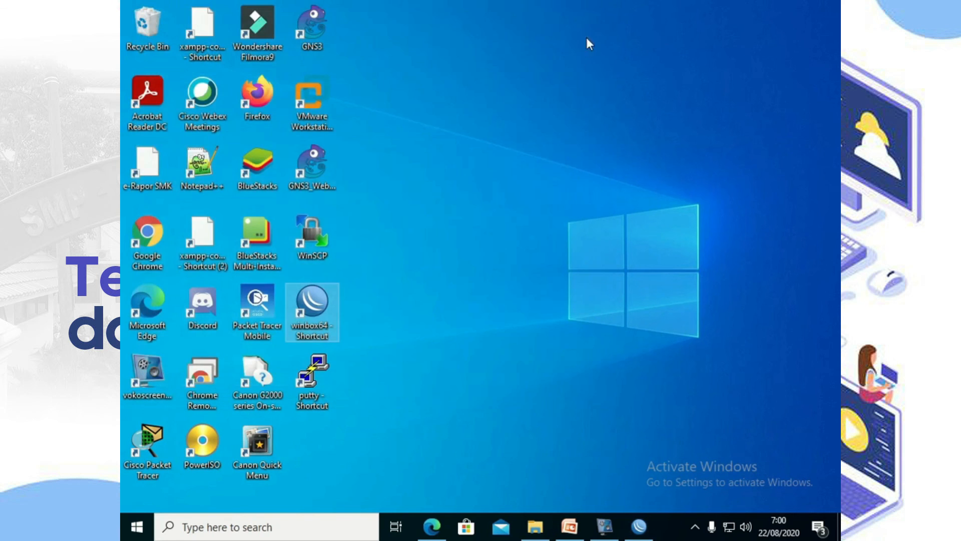
left_click(148, 244)
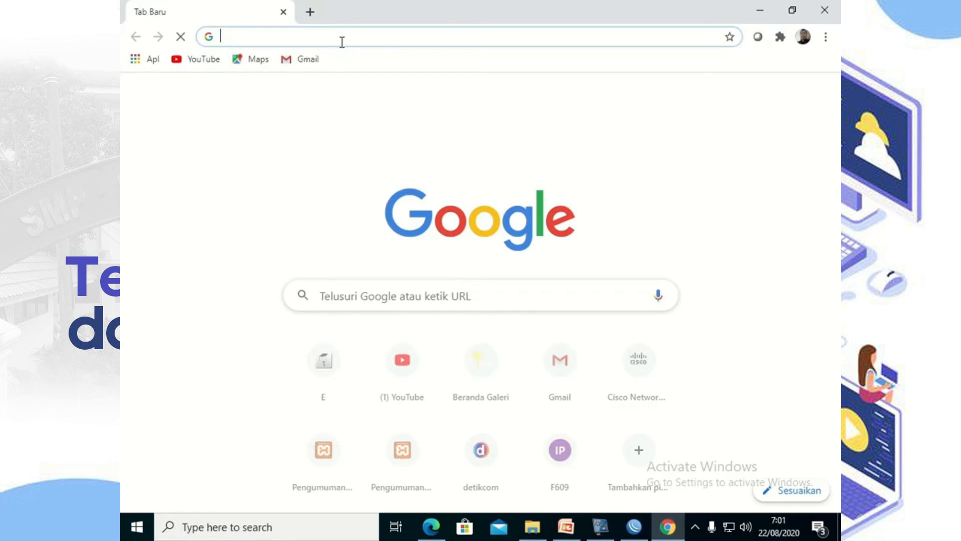
type("192.168.")
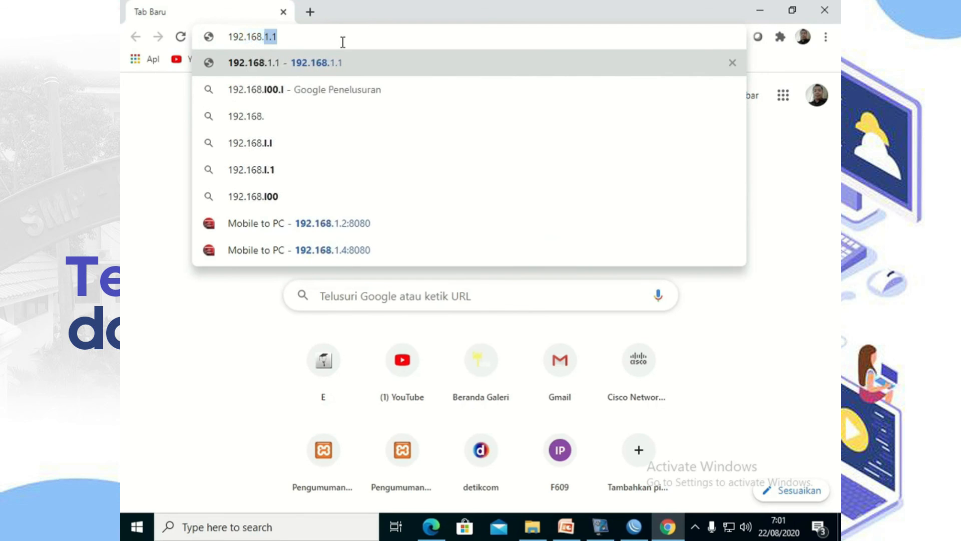
type("10.1")
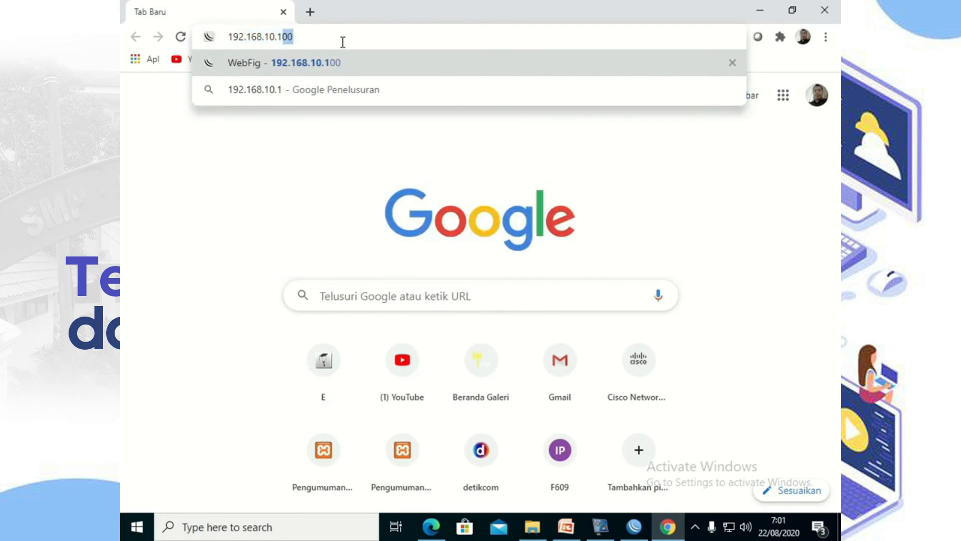
type("00")
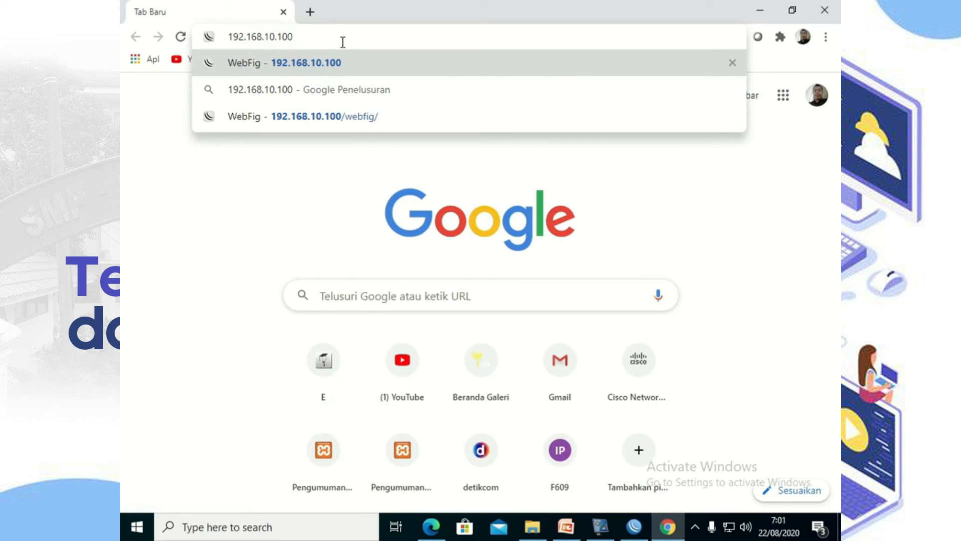
key("Return")
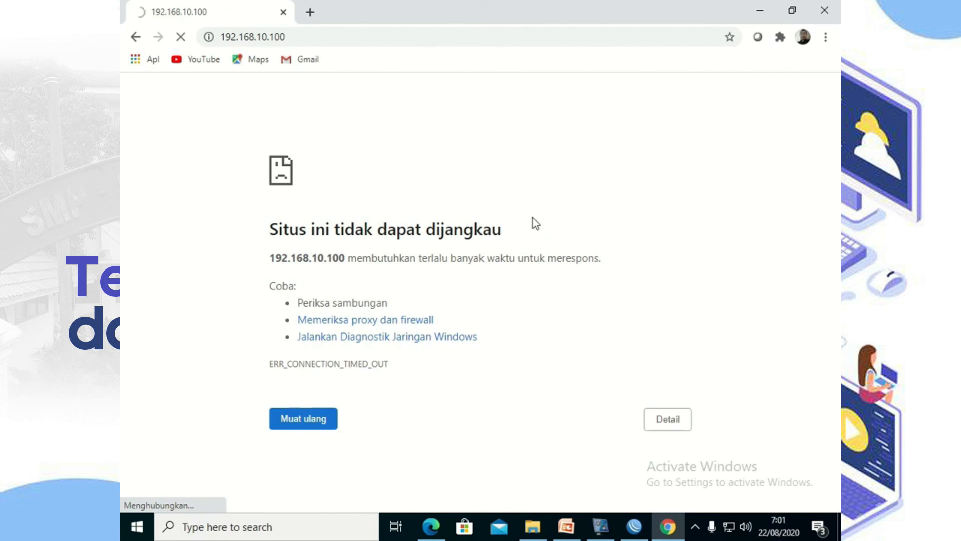
left_click(824, 10)
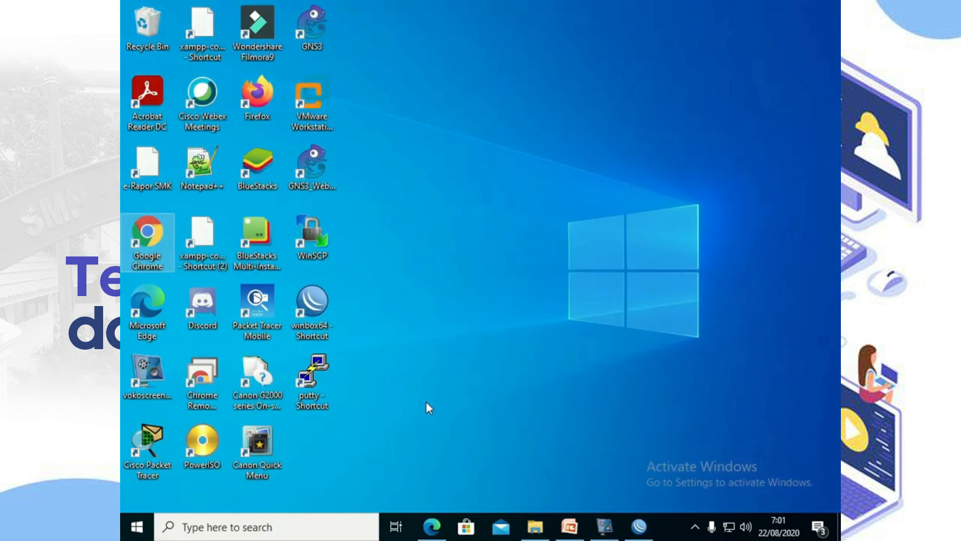
double_click(311, 385)
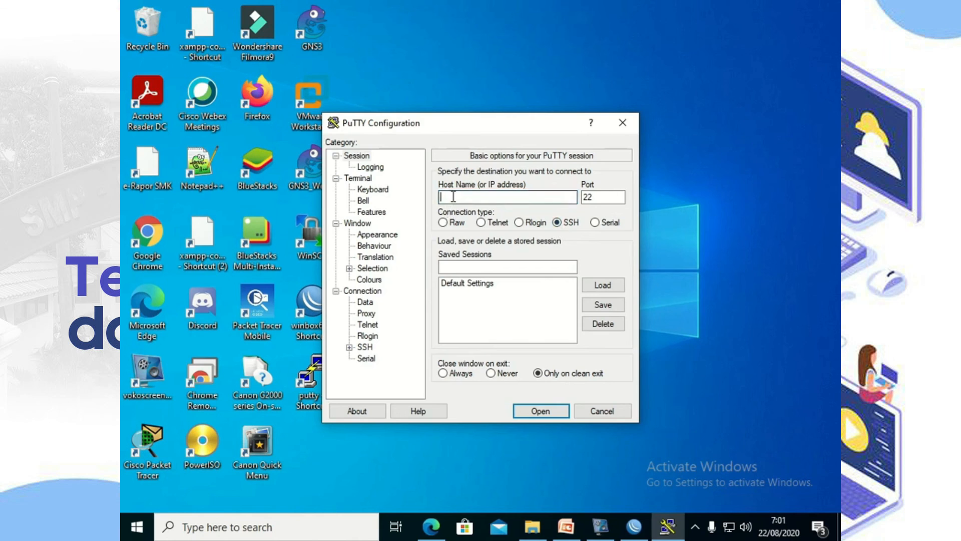
type("192.168.10.100")
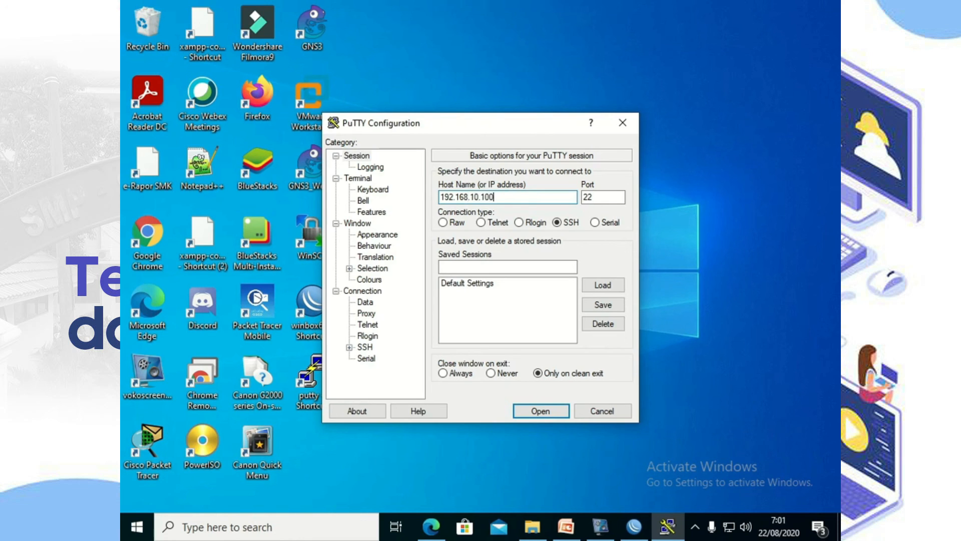
left_click(546, 416)
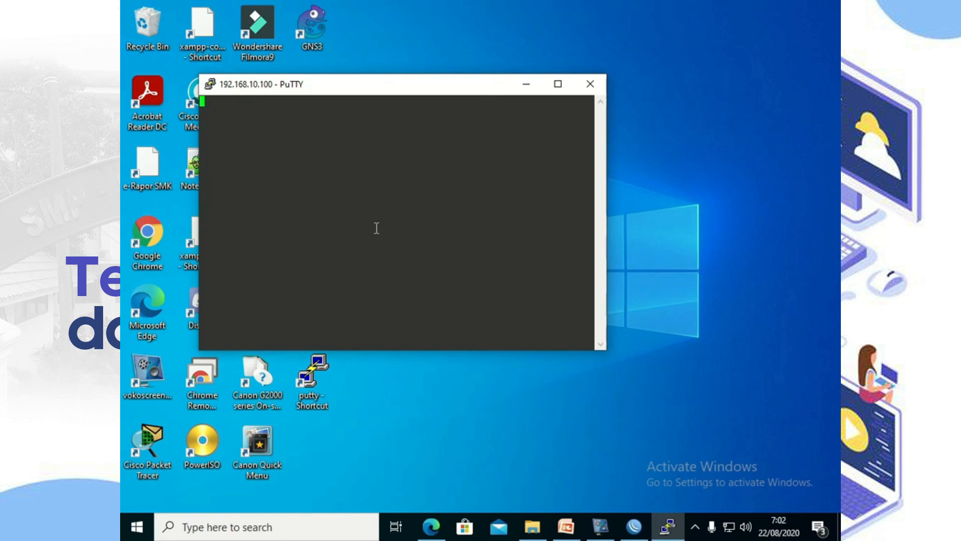
left_click(591, 85)
left_click(520, 311)
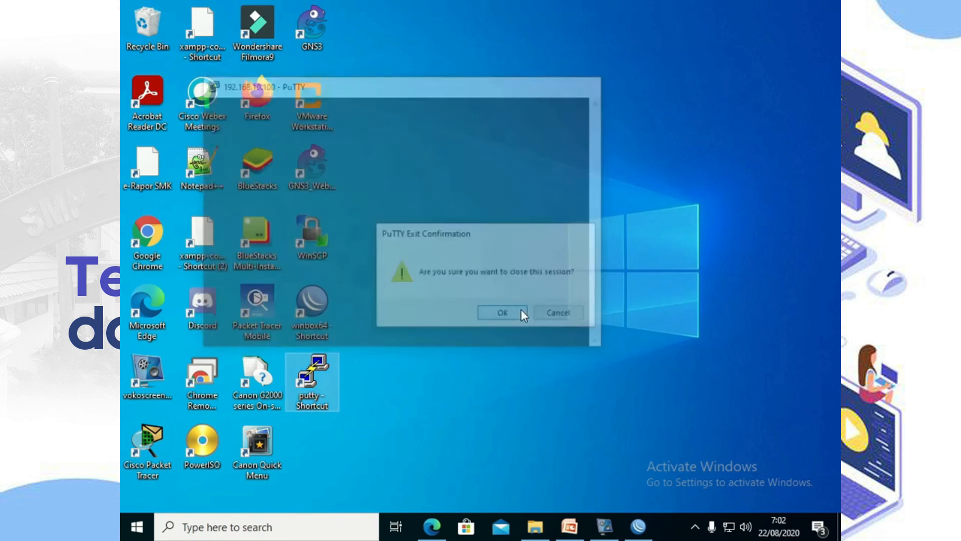
double_click(307, 377)
left_click(481, 223)
left_click(453, 195)
type("192.168.10")
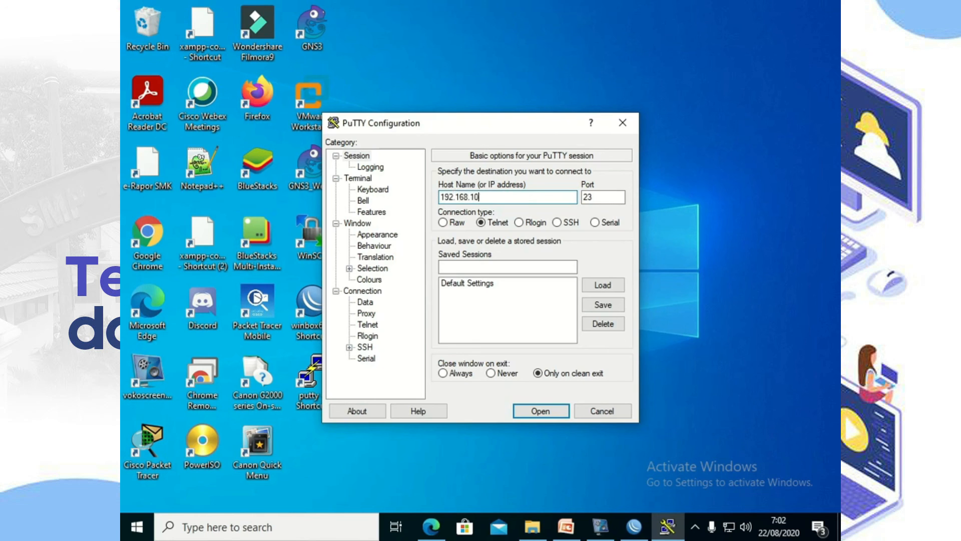
type(".100")
left_click(541, 411)
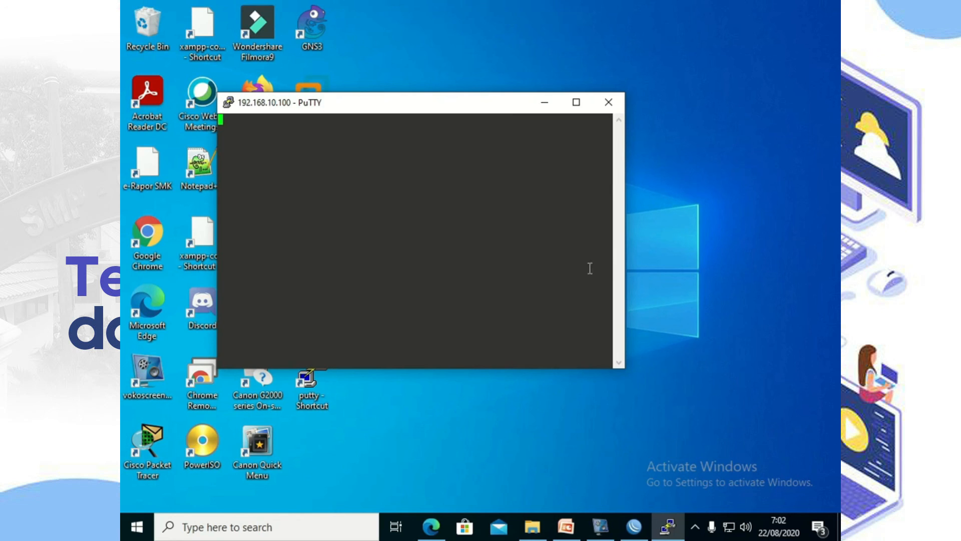
left_click(609, 106)
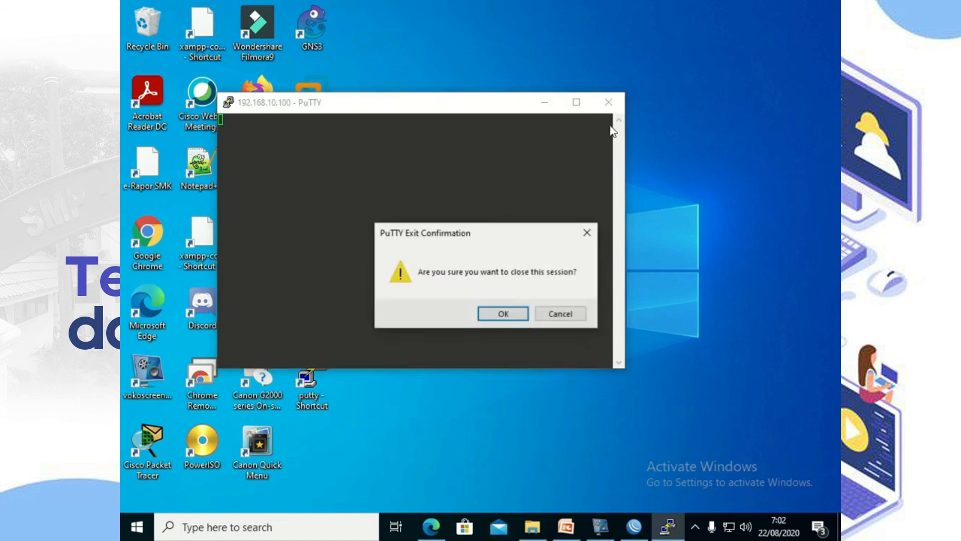
left_click(507, 315)
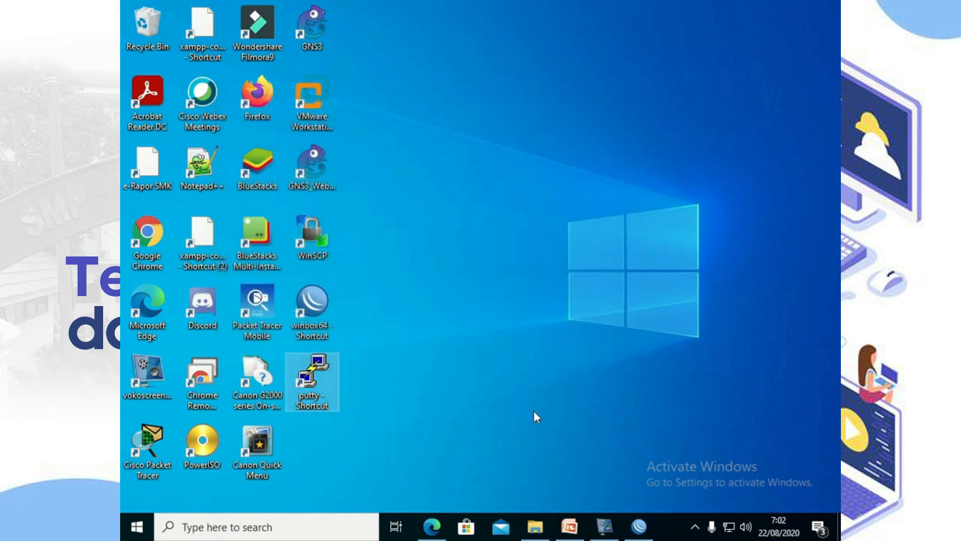